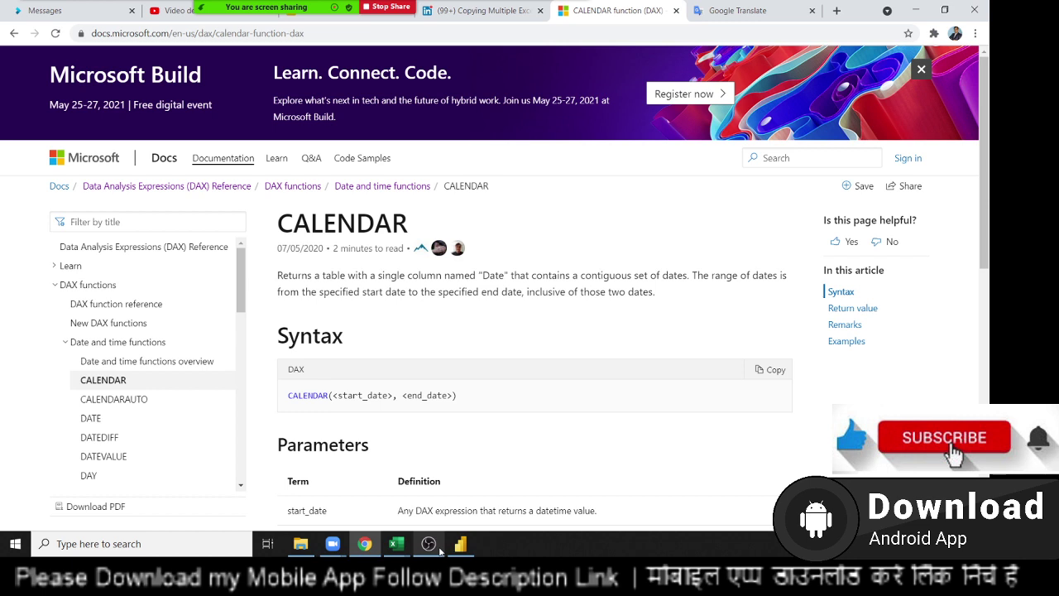
# Switch from the Microsoft Docs CALENDAR page to the empty Power BI Desktop report.
pyautogui.click(461, 544)
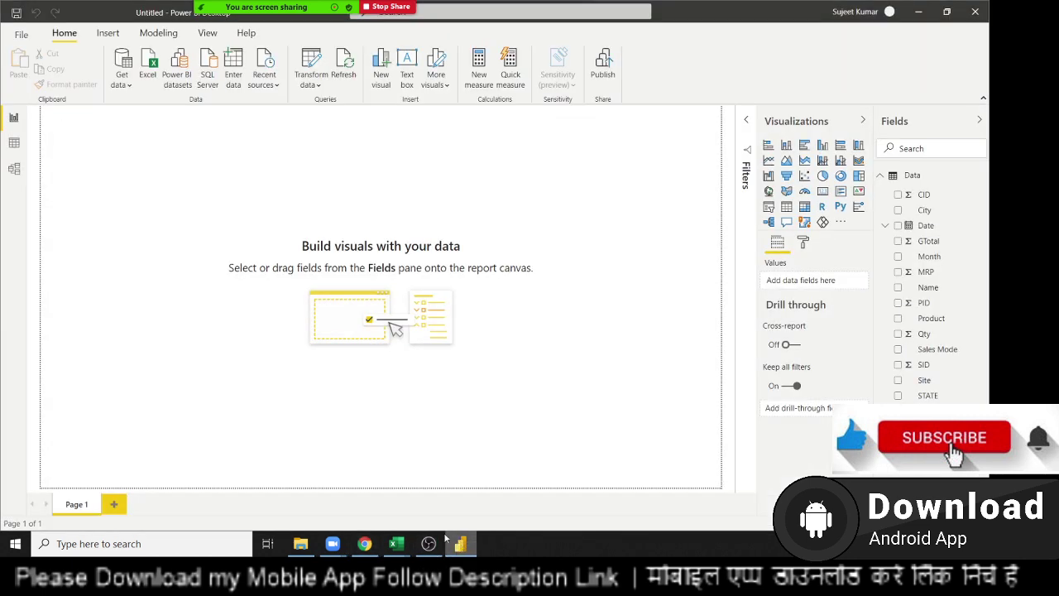
pyautogui.click(14, 143)
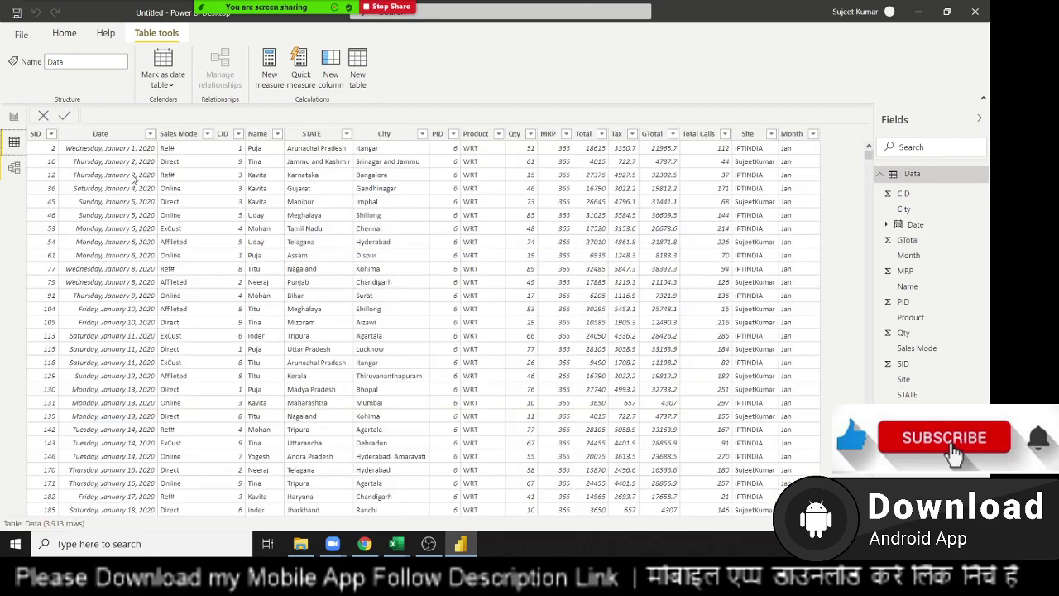
pyautogui.scroll(-1, 126, 172)
pyautogui.scroll(-5, 125, 172)
pyautogui.scroll(-5, 126, 172)
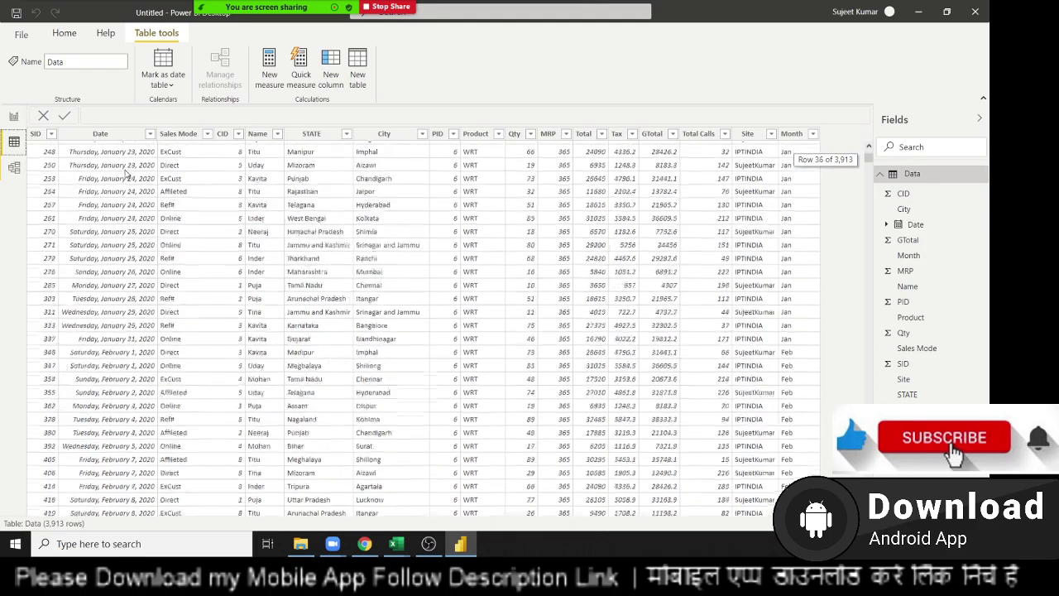
pyautogui.scroll(-5, 126, 173)
pyautogui.scroll(-6, 125, 172)
pyautogui.scroll(-1, 126, 172)
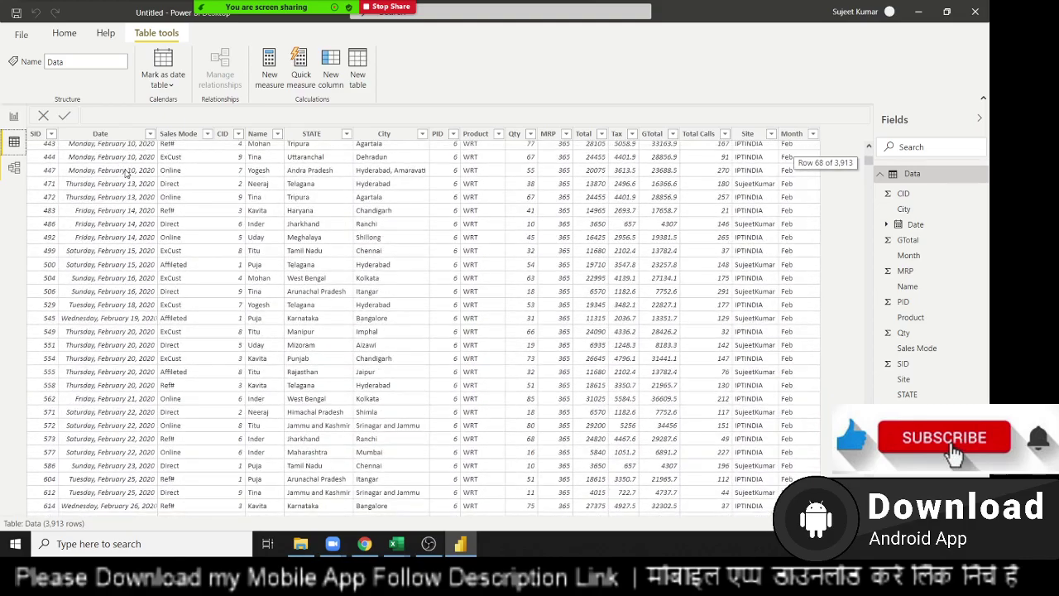
pyautogui.scroll(5, 125, 172)
pyautogui.scroll(5, 125, 172)
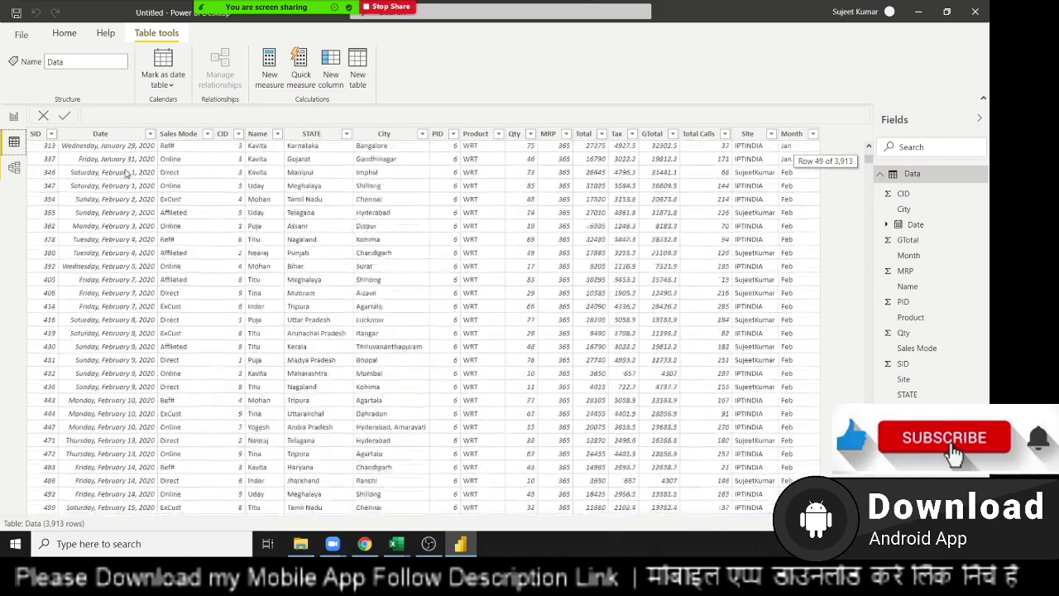
pyautogui.scroll(5, 126, 172)
pyautogui.scroll(5, 126, 172)
pyautogui.scroll(1, 126, 172)
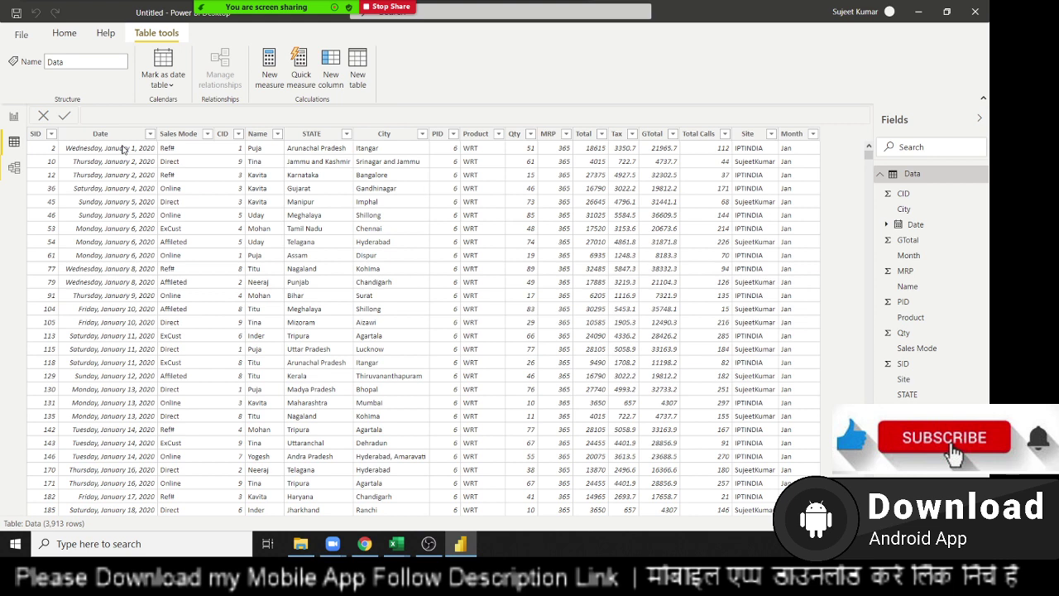
pyautogui.click(123, 149)
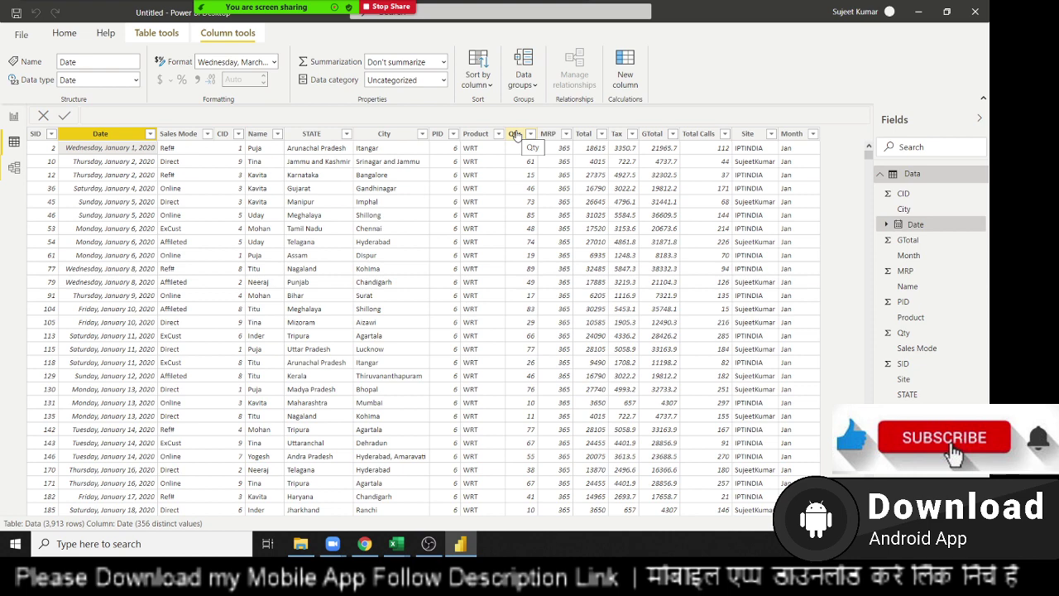
pyautogui.click(13, 118)
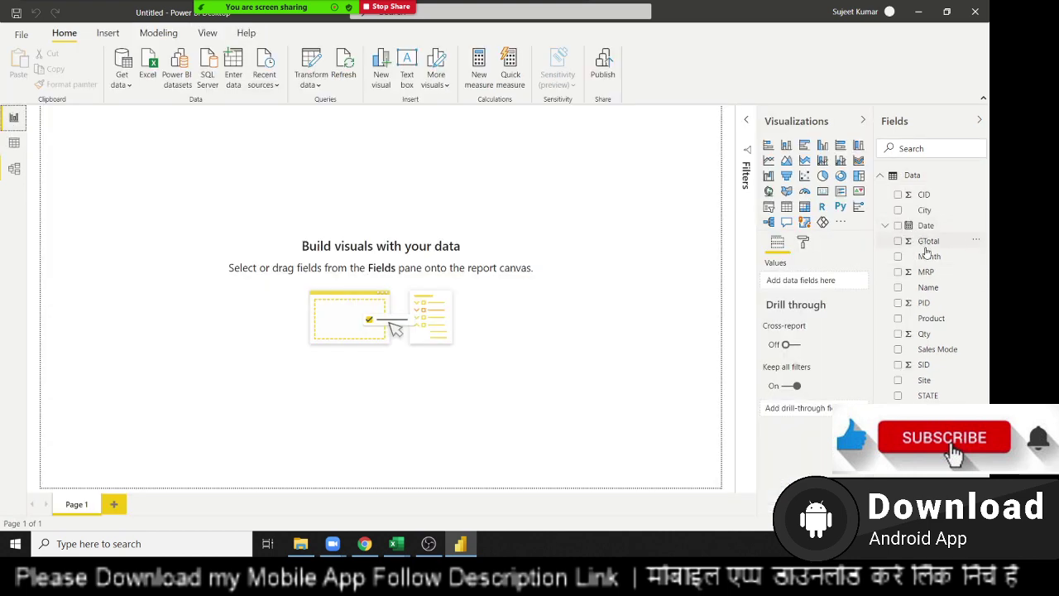
pyautogui.click(787, 209)
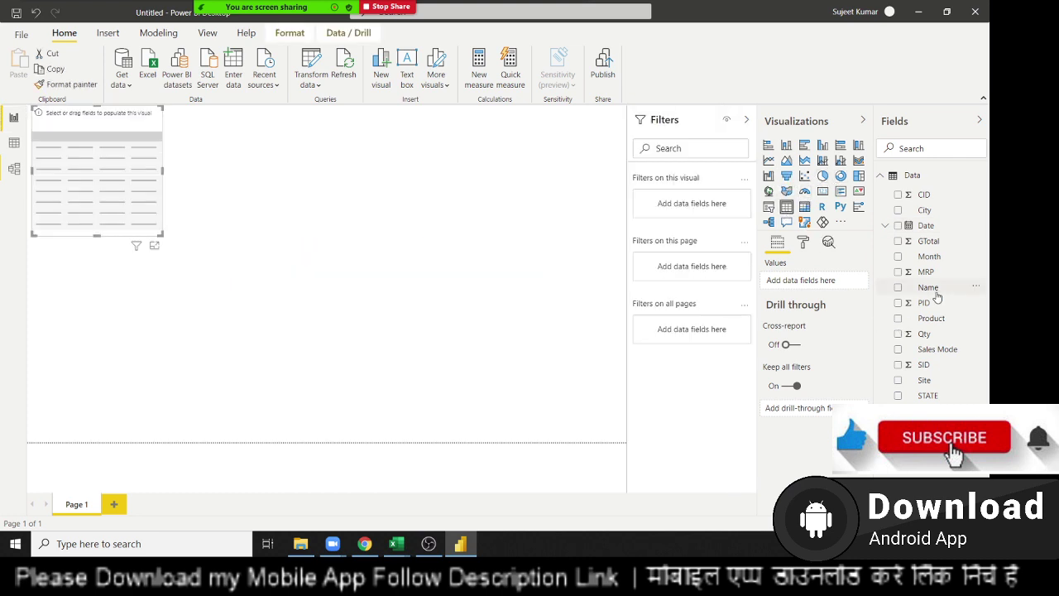
pyautogui.moveTo(926, 225)
pyautogui.mouseDown()
pyautogui.moveTo(140, 223)
pyautogui.moveTo(116, 198)
pyautogui.mouseUp()
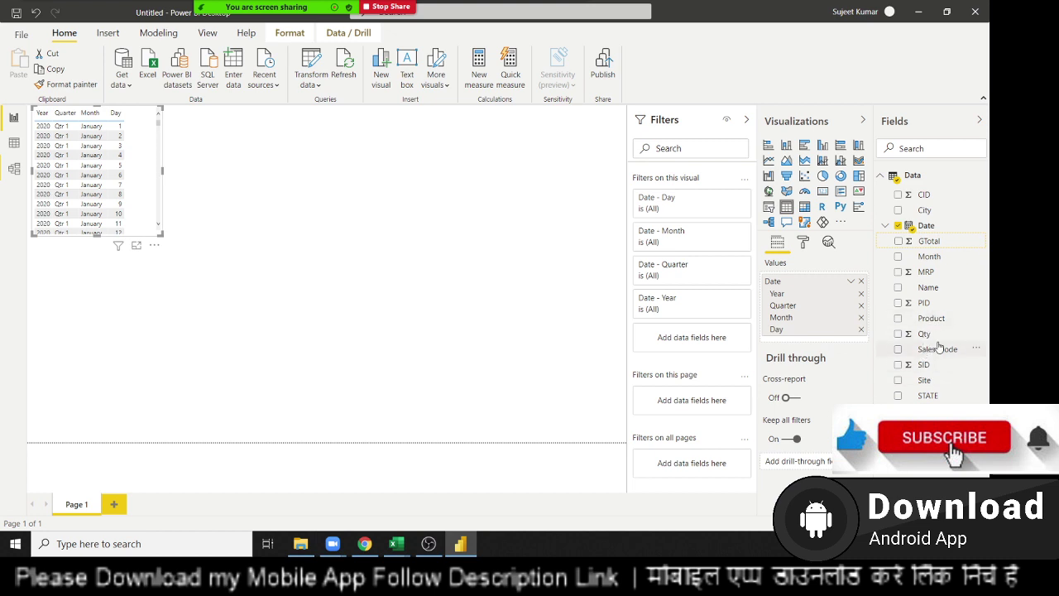
pyautogui.moveTo(934, 342); pyautogui.dragTo(132, 199)
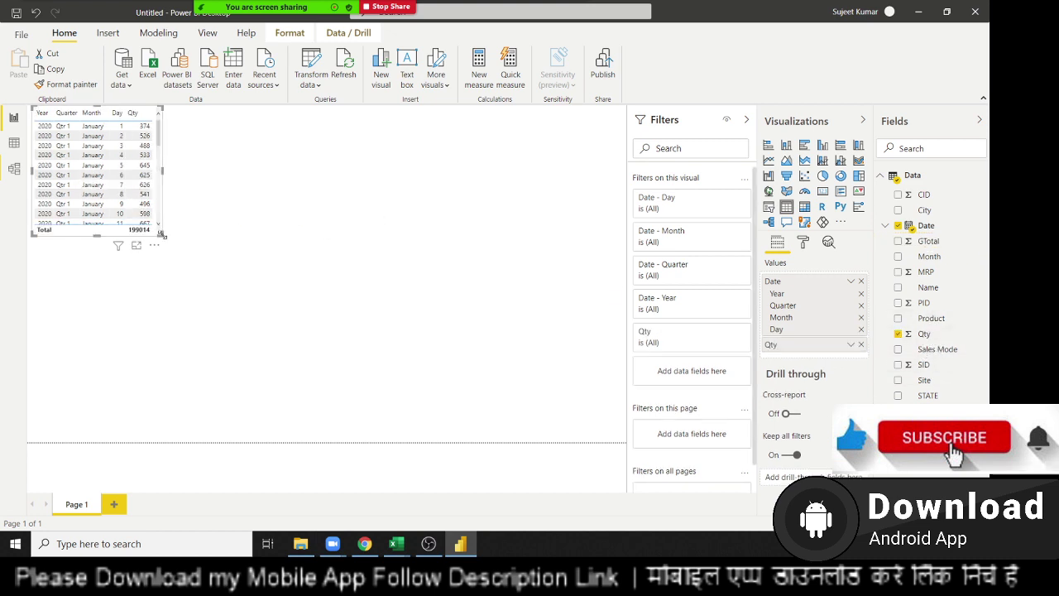
pyautogui.moveTo(160, 233); pyautogui.dragTo(242, 358)
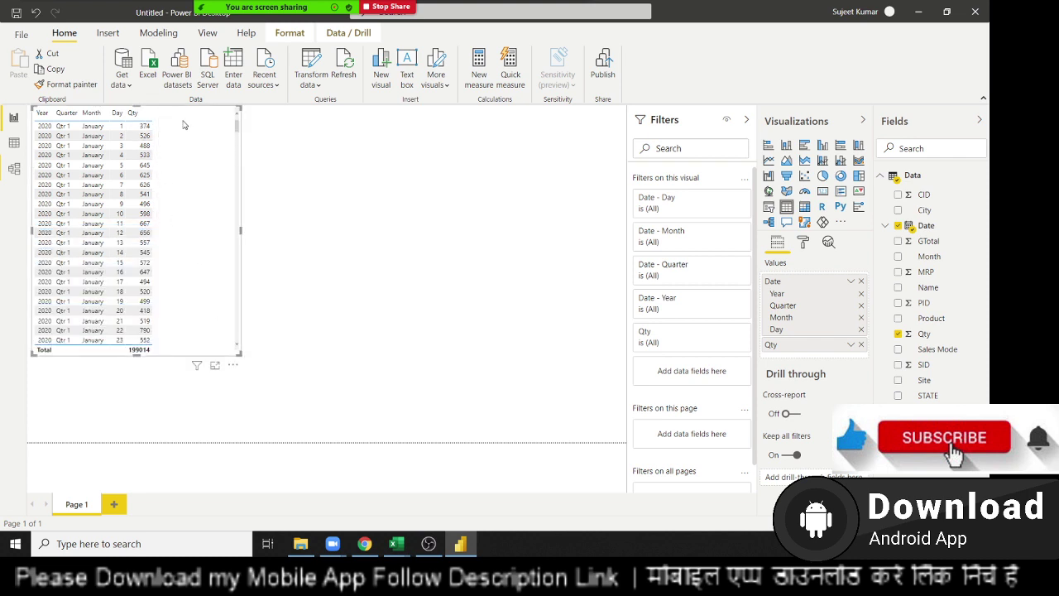
pyautogui.moveTo(204, 162); pyautogui.dragTo(224, 198)
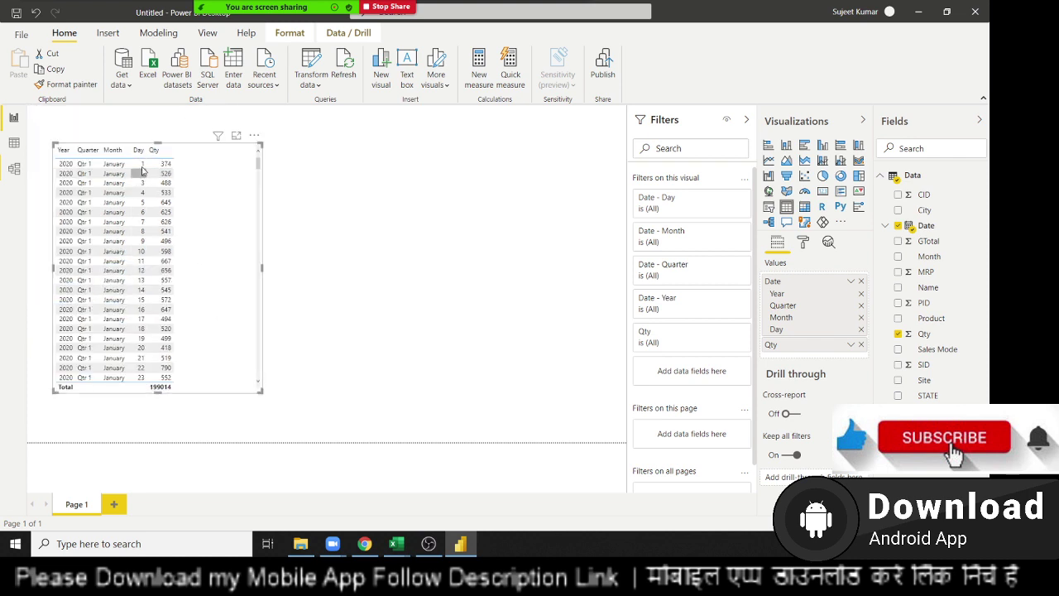
pyautogui.scroll(-10, 128, 265)
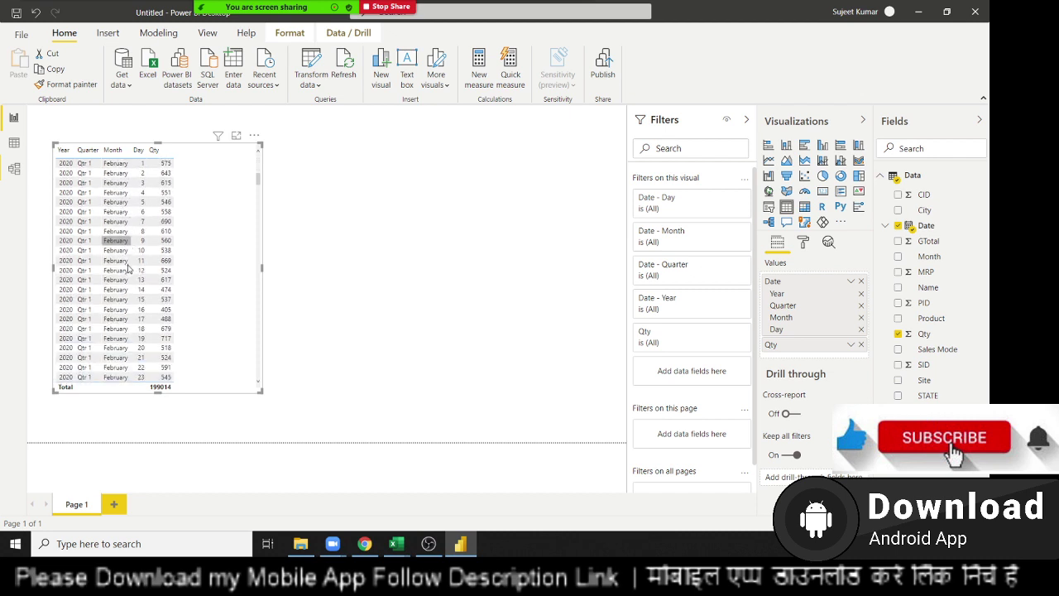
pyautogui.scroll(-10, 128, 269)
pyautogui.scroll(10, 129, 269)
pyautogui.scroll(10, 108, 231)
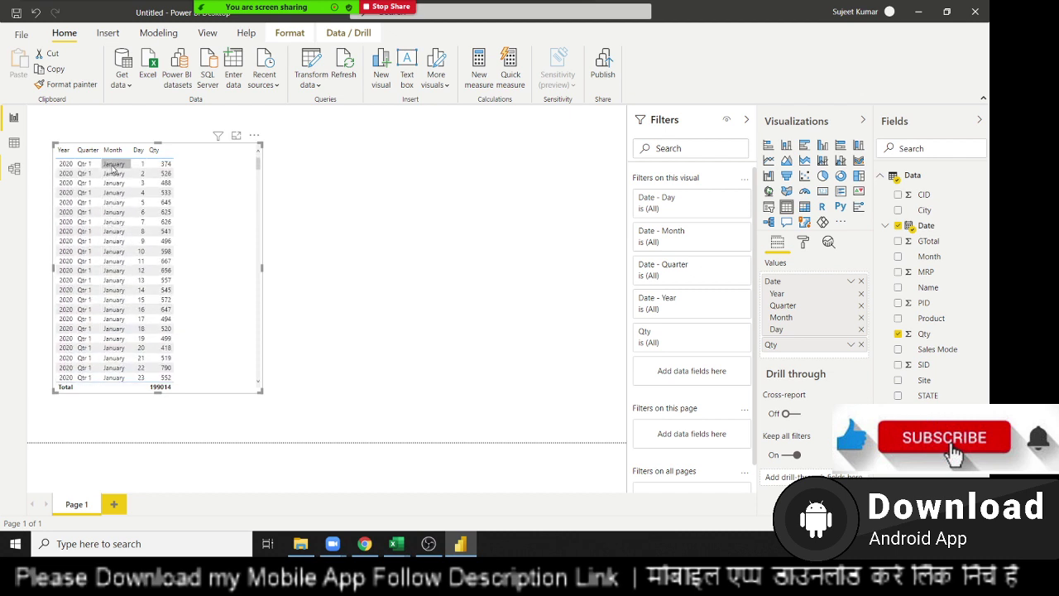
pyautogui.click(113, 153)
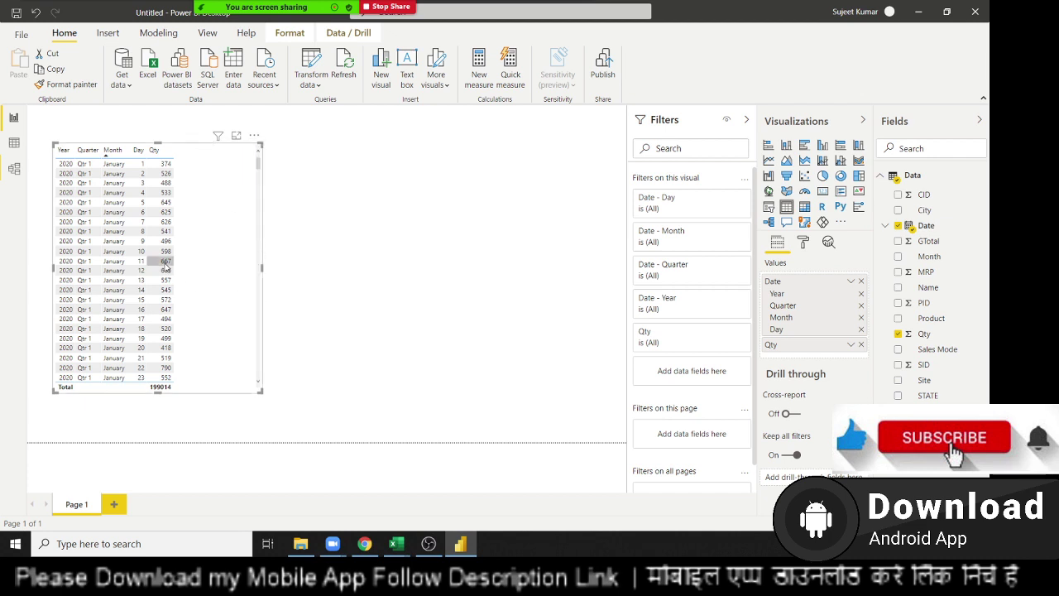
pyautogui.click(304, 200)
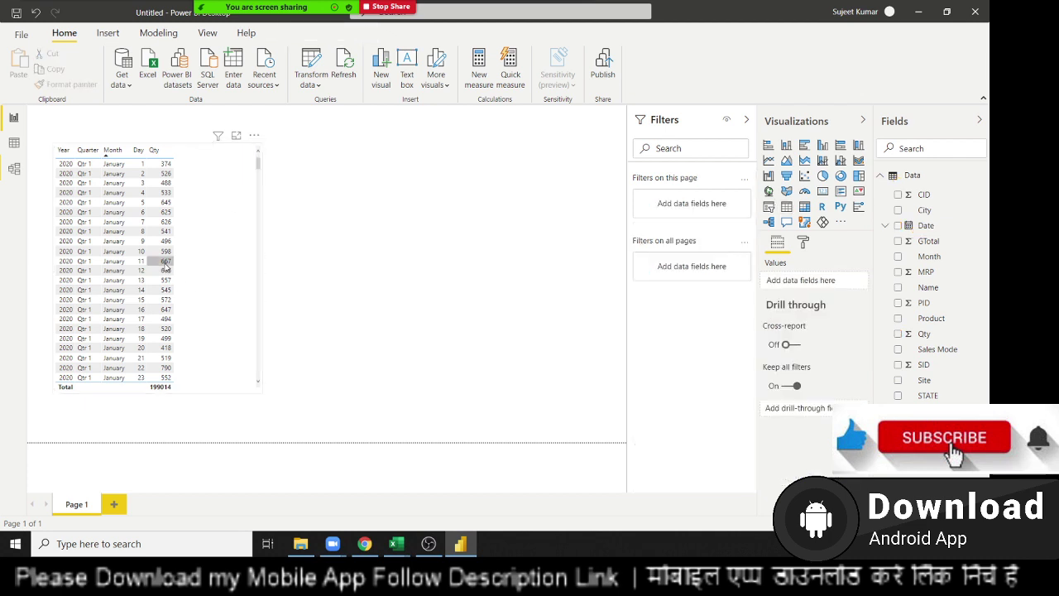
pyautogui.click(224, 209)
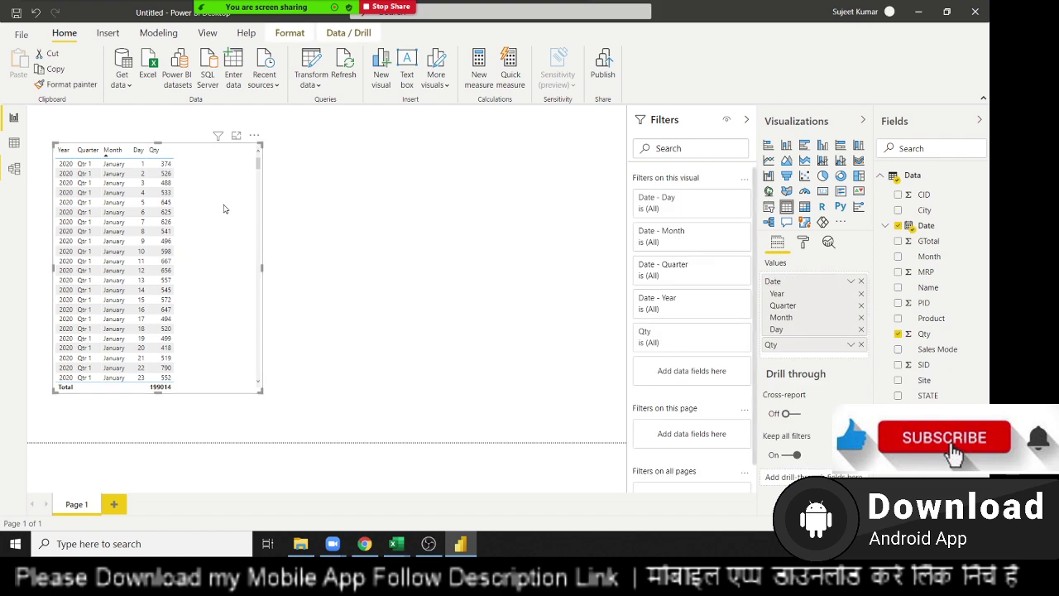
# Delete the table visual, then start a new calculated table from Data view's Table tools.
pyautogui.press('Delete')
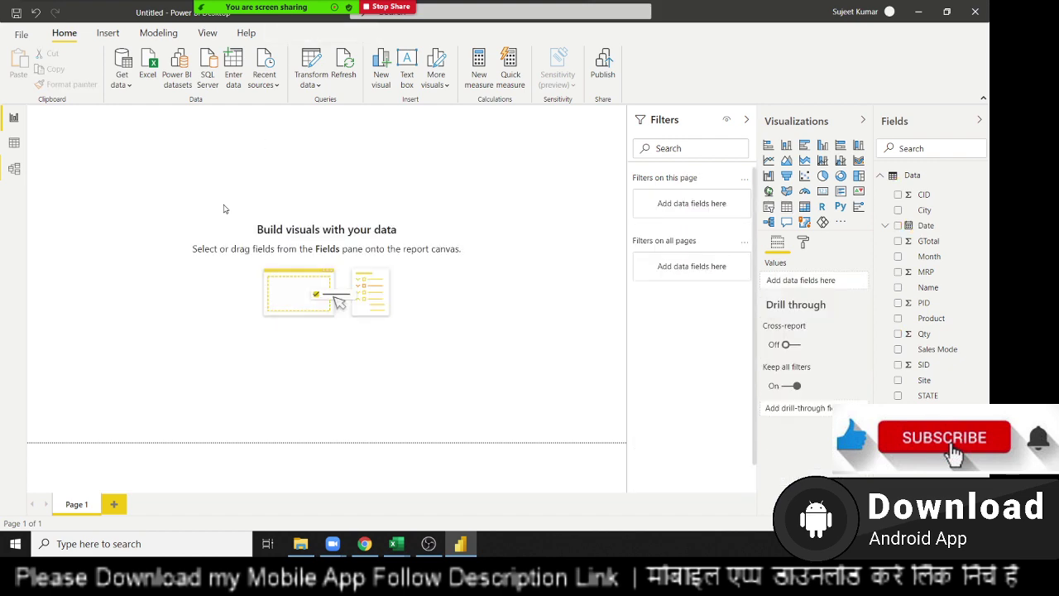
pyautogui.click(15, 144)
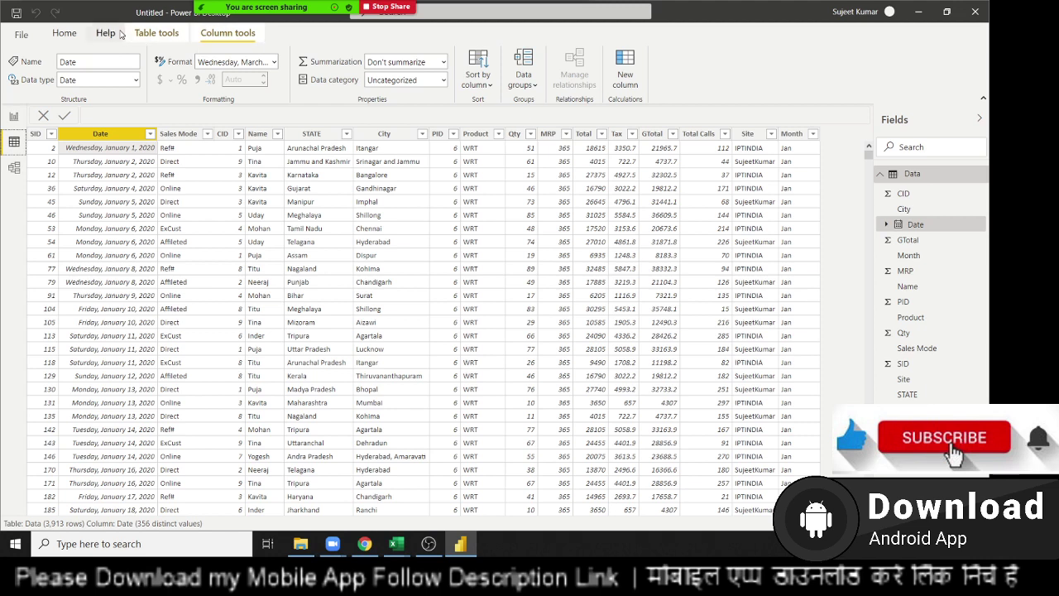
pyautogui.click(156, 33)
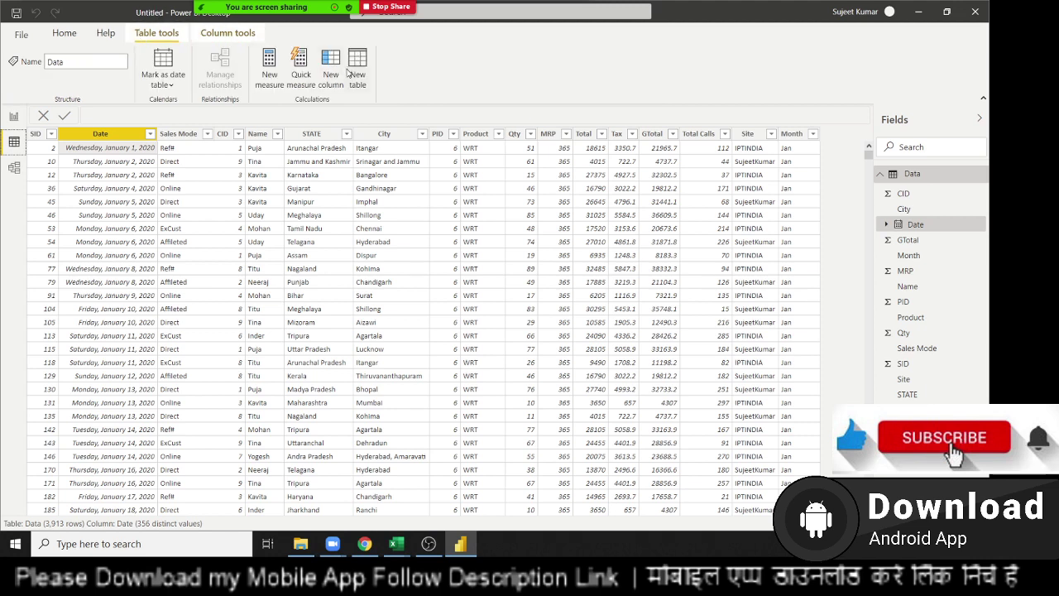
pyautogui.click(360, 74)
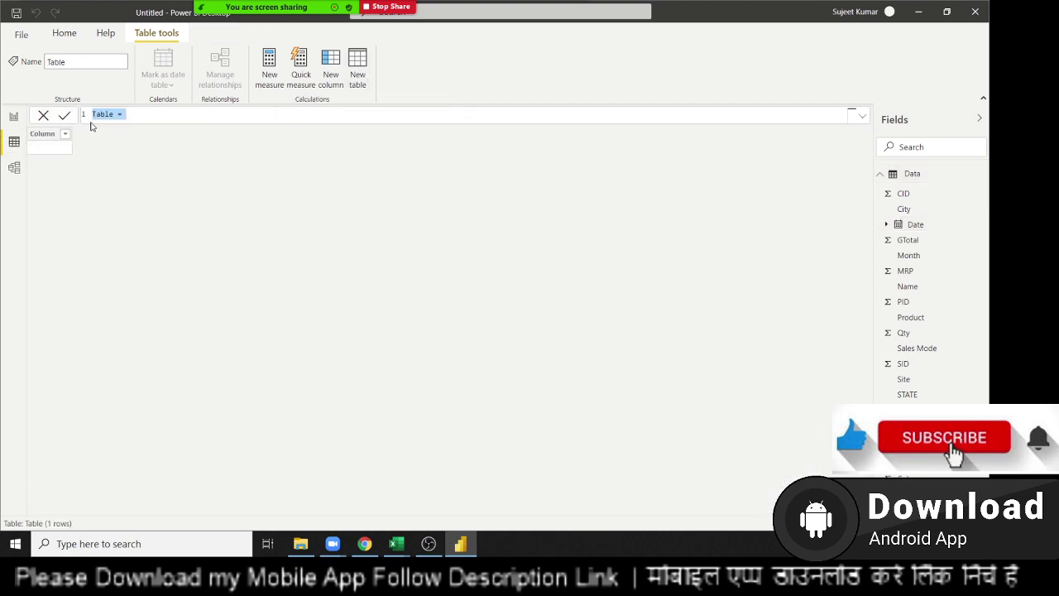
# Name the new table JAN and define it as CALENDAR(1/1/2020,1/31/2020).
pyautogui.doubleClick(95, 115)
pyautogui.write('JAN')
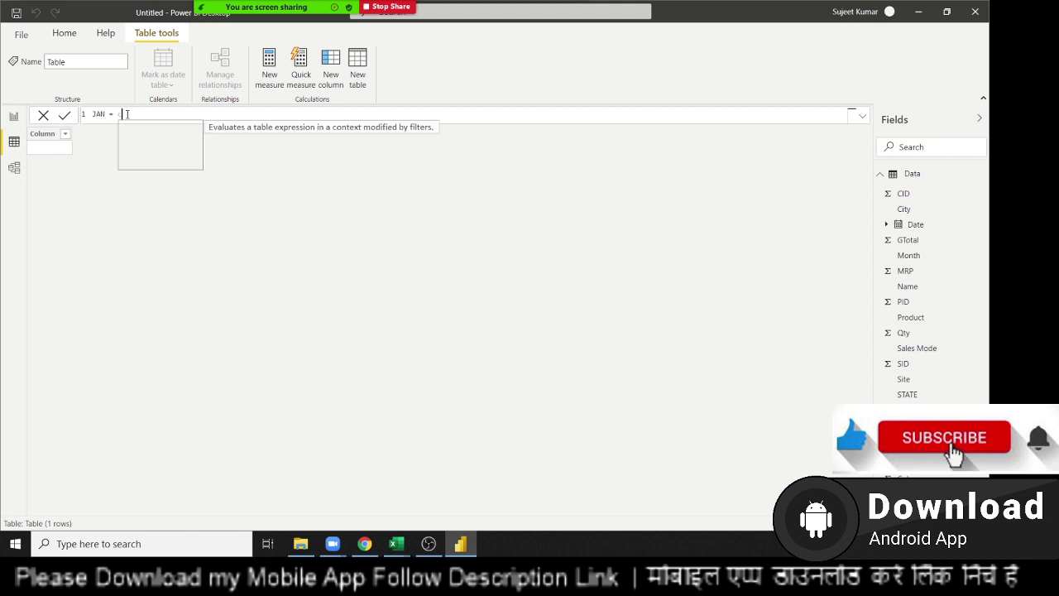
pyautogui.write('l')
pyautogui.press('BackSpace')
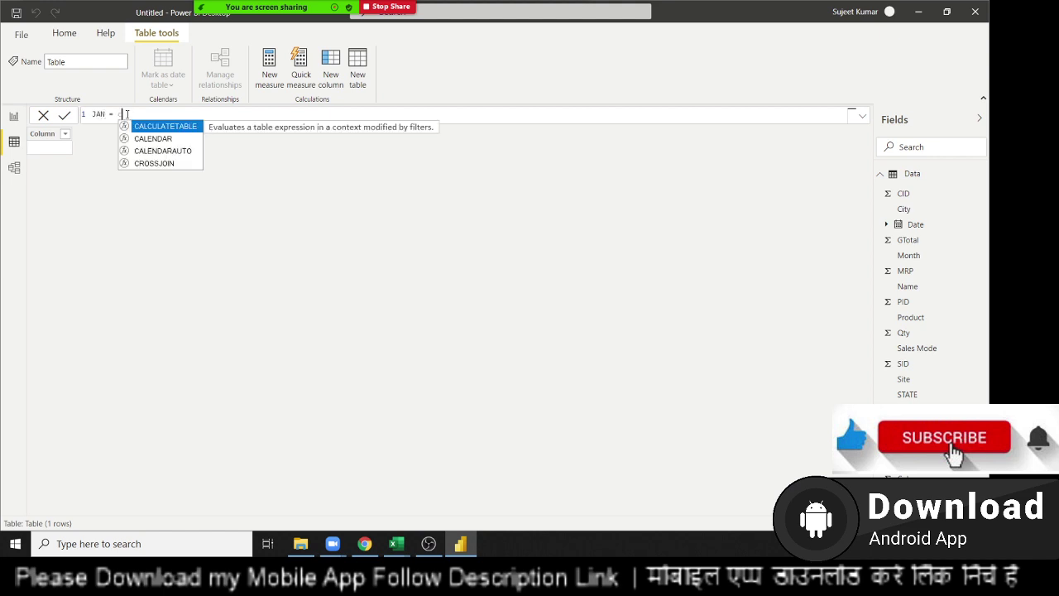
pyautogui.write('a')
pyautogui.press('Down')
pyautogui.press('Tab')
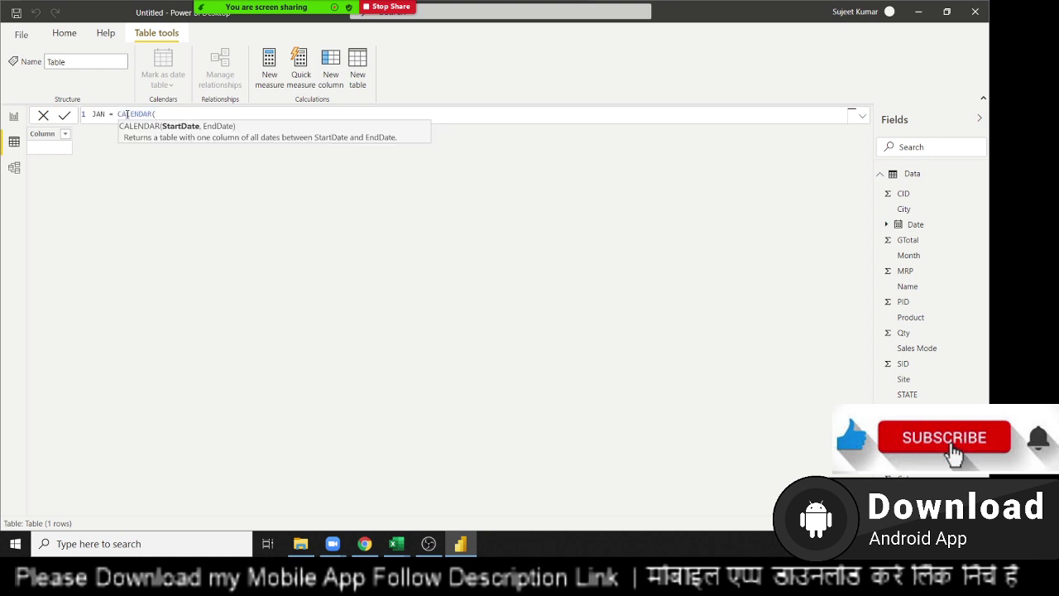
pyautogui.write('1')
pyautogui.write('/')
pyautogui.write('1/1/20')
pyautogui.write('20')
pyautogui.write(',')
pyautogui.write('31')
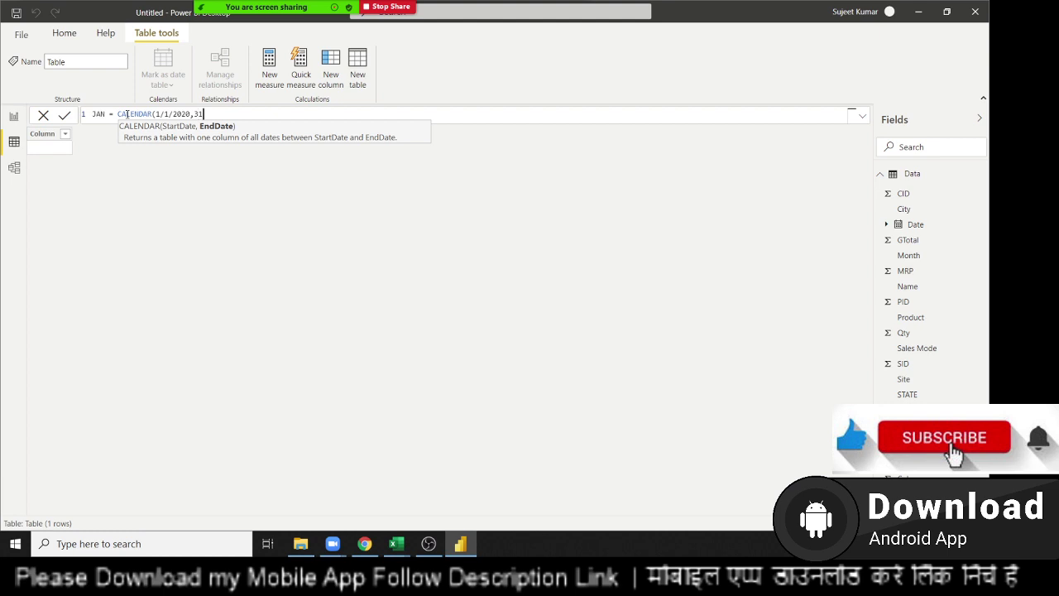
pyautogui.press('BackSpace')
pyautogui.press('BackSpace')
pyautogui.write('1/31/')
pyautogui.write('2020)')
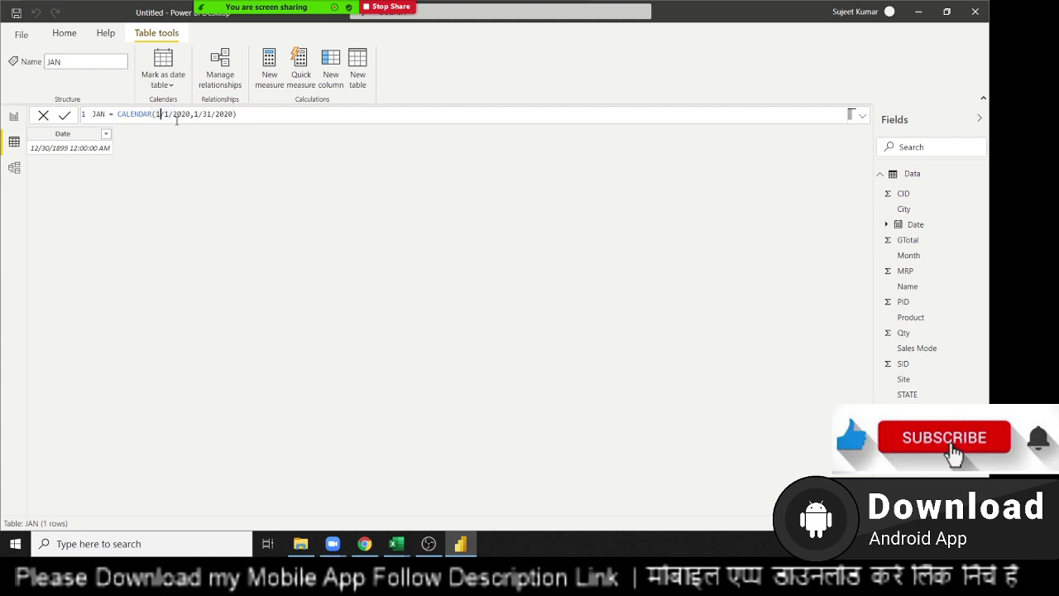
# Put both JAN dates in double quotes and commit, giving 31 days of January 2020.
pyautogui.press('Left')
pyautogui.write('"')
pyautogui.hotkey('ctrl', 'Right')
pyautogui.write('"')
pyautogui.press('Right')
pyautogui.write('"')
pyautogui.press('End')
pyautogui.write('"')
pyautogui.press('Return')
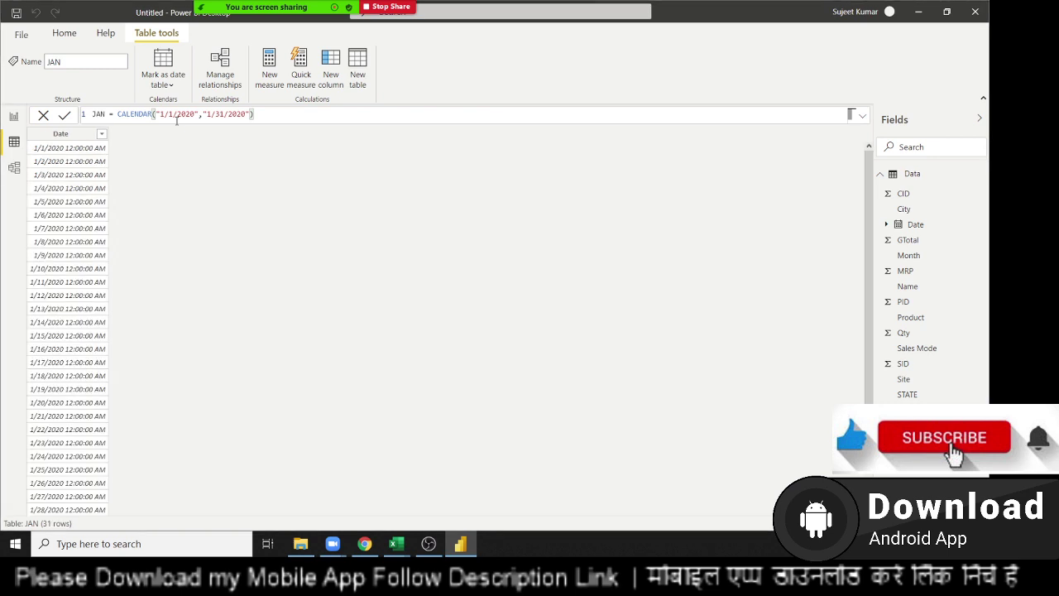
# Check the 31 January rows and start a new calculated column on JAN.
pyautogui.scroll(-1, 67, 222)
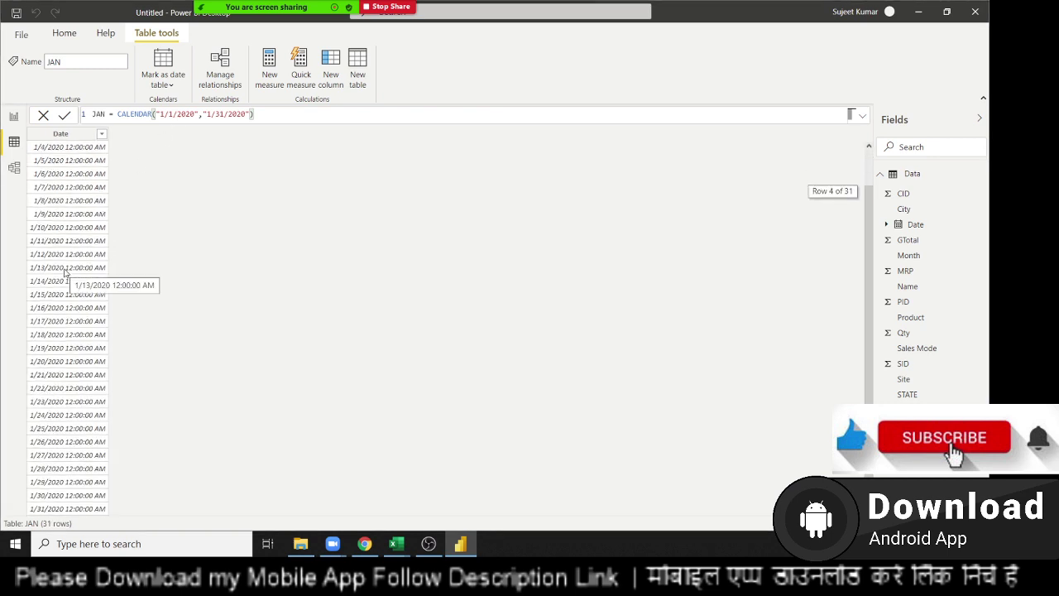
pyautogui.scroll(1, 867, 203)
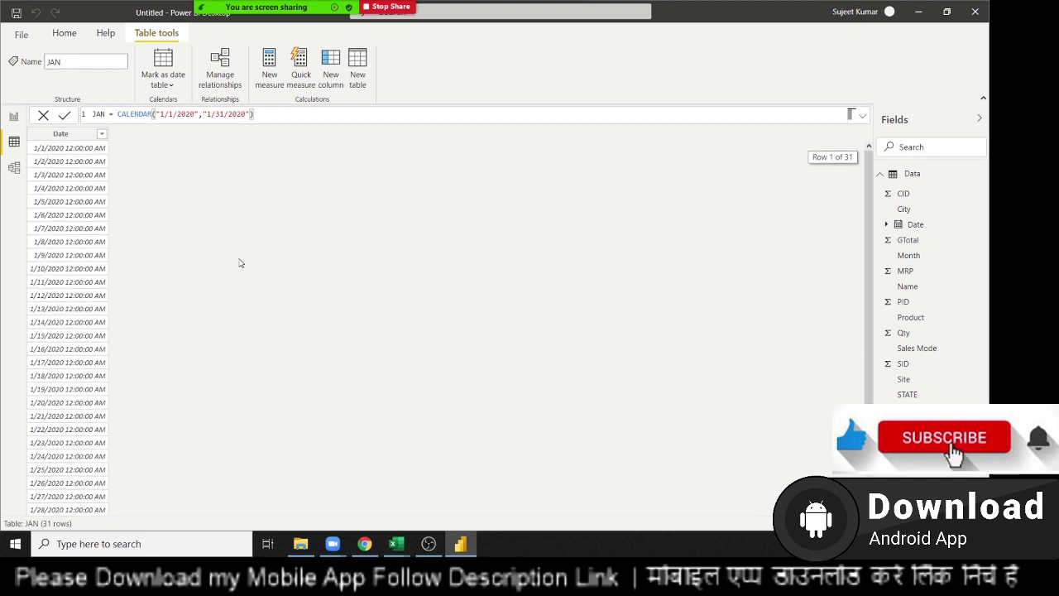
pyautogui.scroll(-1, 206, 236)
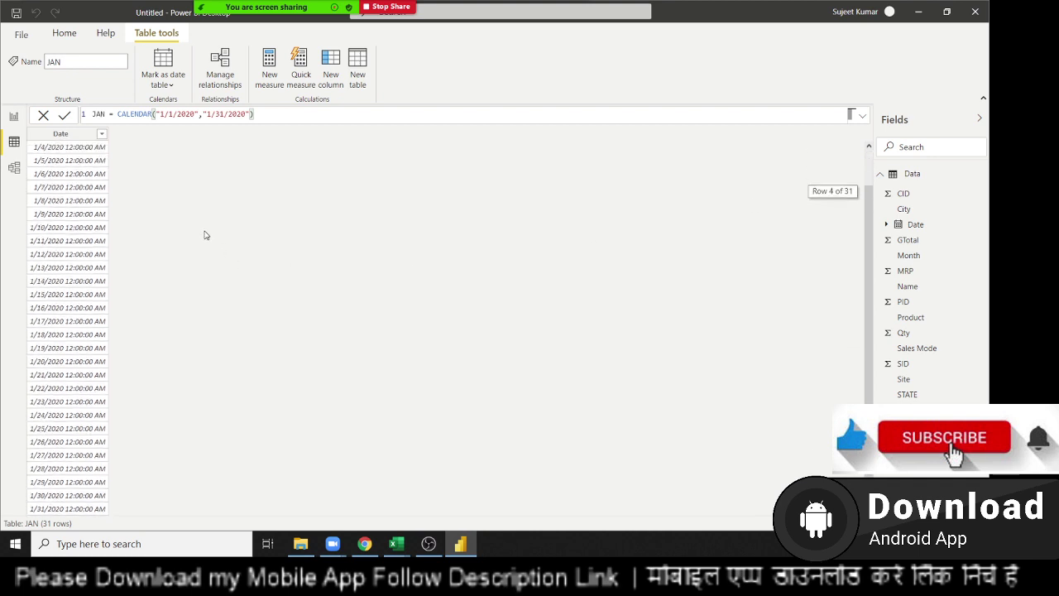
pyautogui.scroll(1, 206, 236)
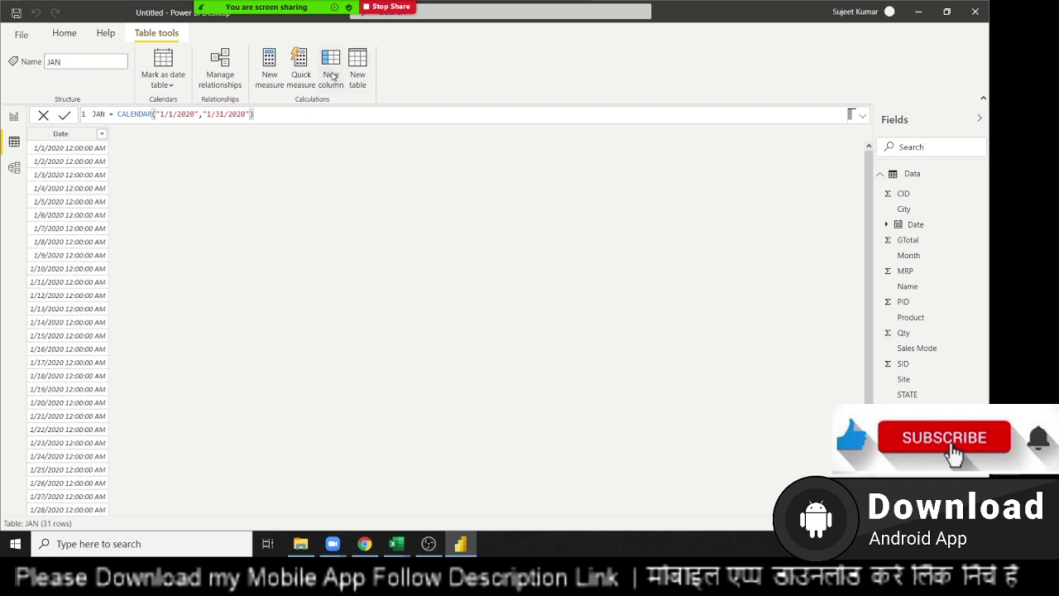
pyautogui.click(331, 75)
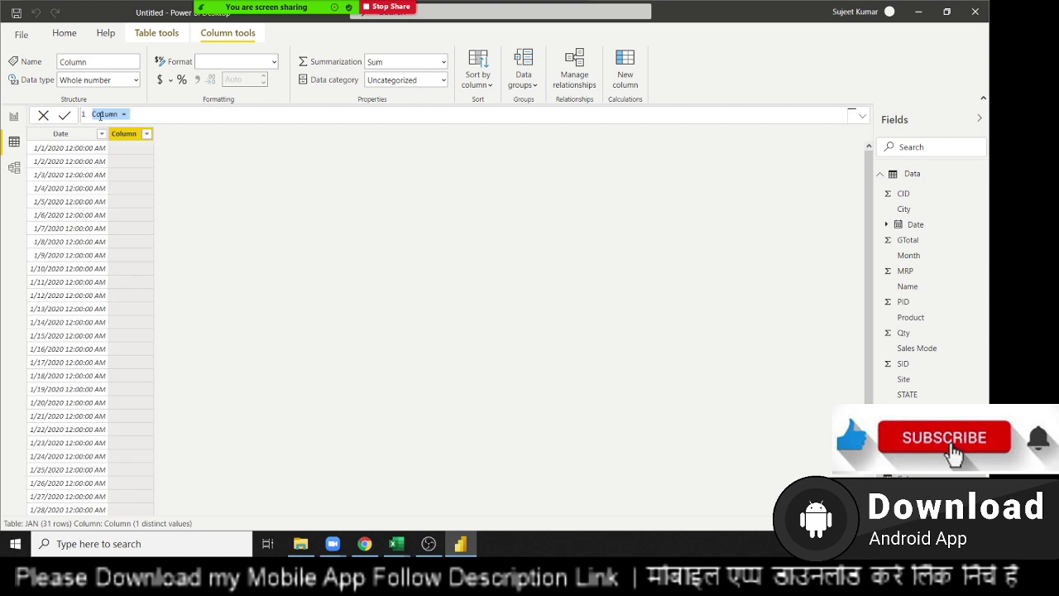
# Rename the new column's default name Column to Qty in the formula bar.
pyautogui.doubleClick(101, 115)
pyautogui.write('Q')
pyautogui.write('ty')
# Begin the Qty formula as SUMX(FILTER(Data, using autocomplete.
pyautogui.write('s')
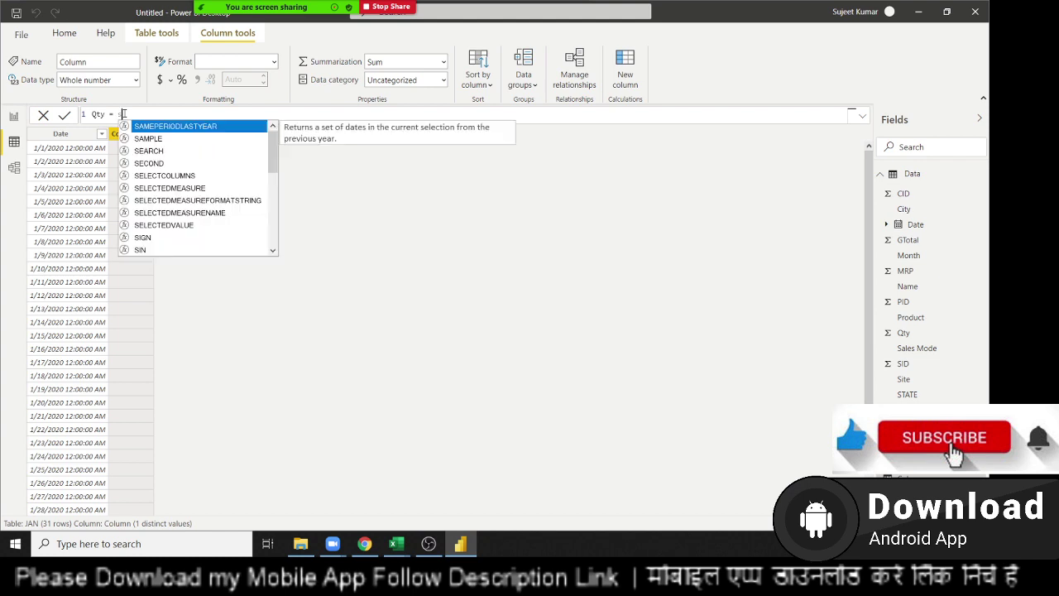
pyautogui.write('um')
pyautogui.press('Down')
pyautogui.press('Down')
pyautogui.press('Down')
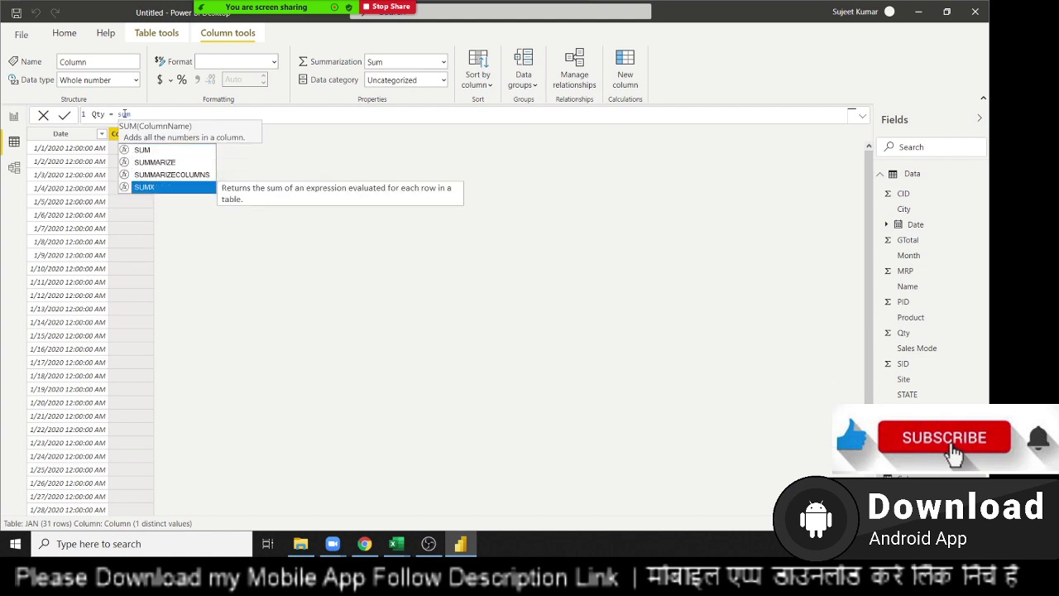
pyautogui.press('Tab')
pyautogui.write('fil')
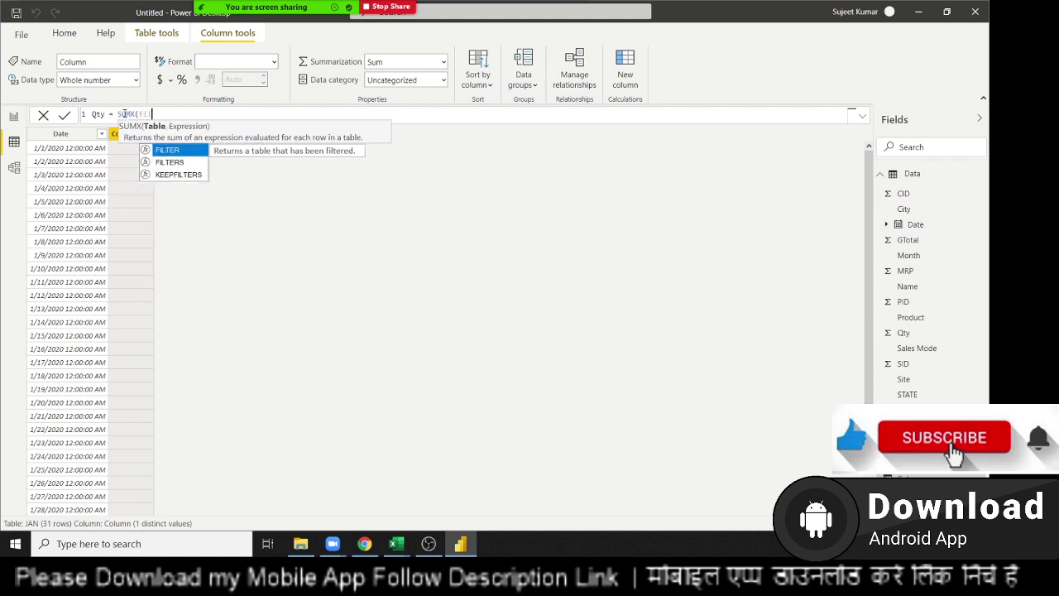
pyautogui.press('Tab')
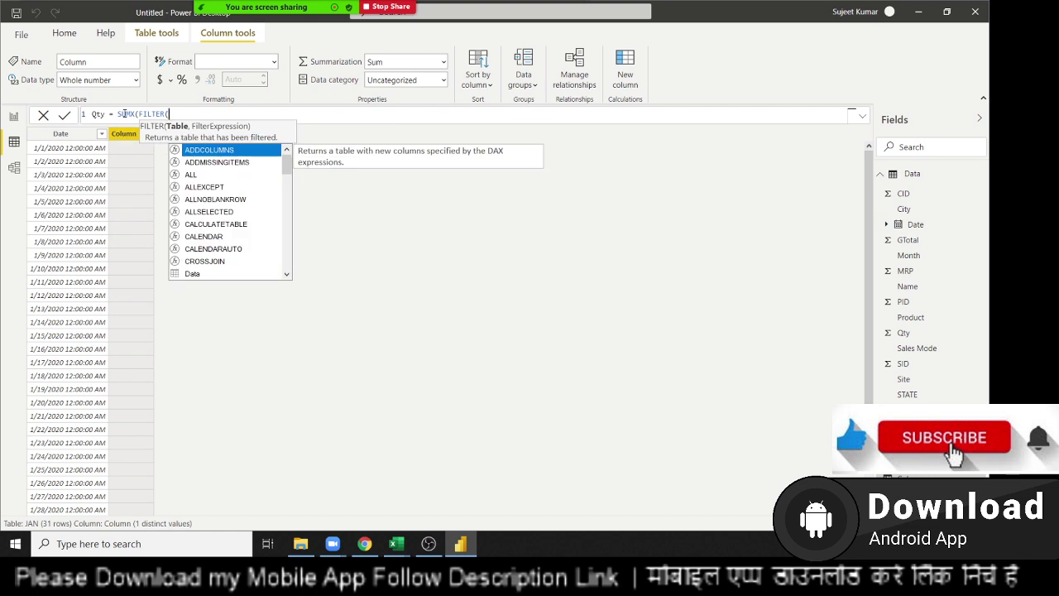
pyautogui.press('Down')
pyautogui.press('Down')
pyautogui.press('Down')
pyautogui.press('Down')
pyautogui.press('Down')
pyautogui.press('Down')
pyautogui.press('Down')
pyautogui.press('Down')
pyautogui.press('Down')
pyautogui.press('Tab')
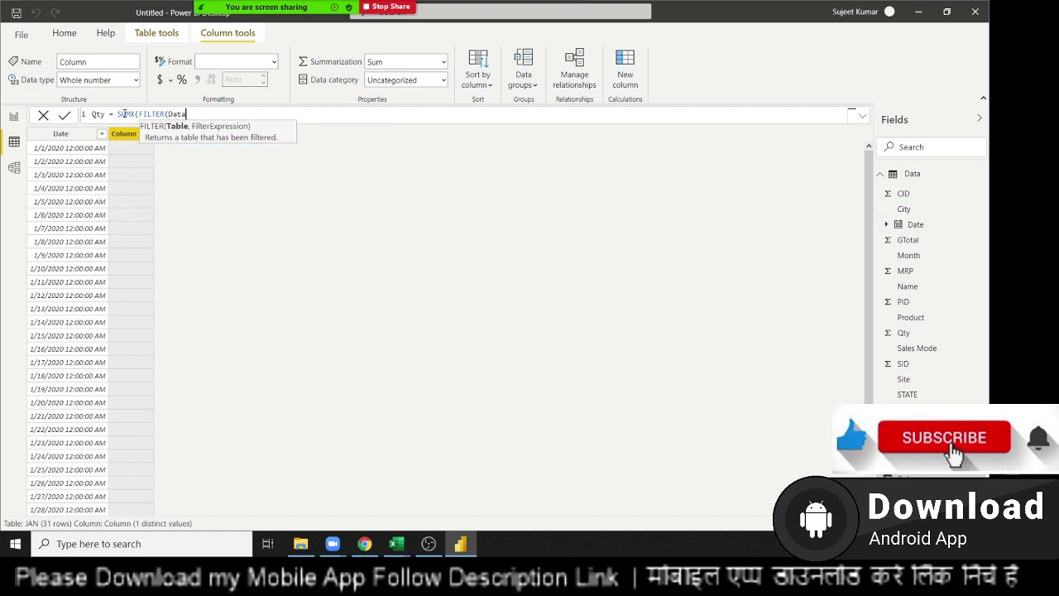
# Finish with the filter Data[Date]=JAN[Date] summing Data[Qty], and commit the column.
pyautogui.write(',')
pyautogui.write('date')
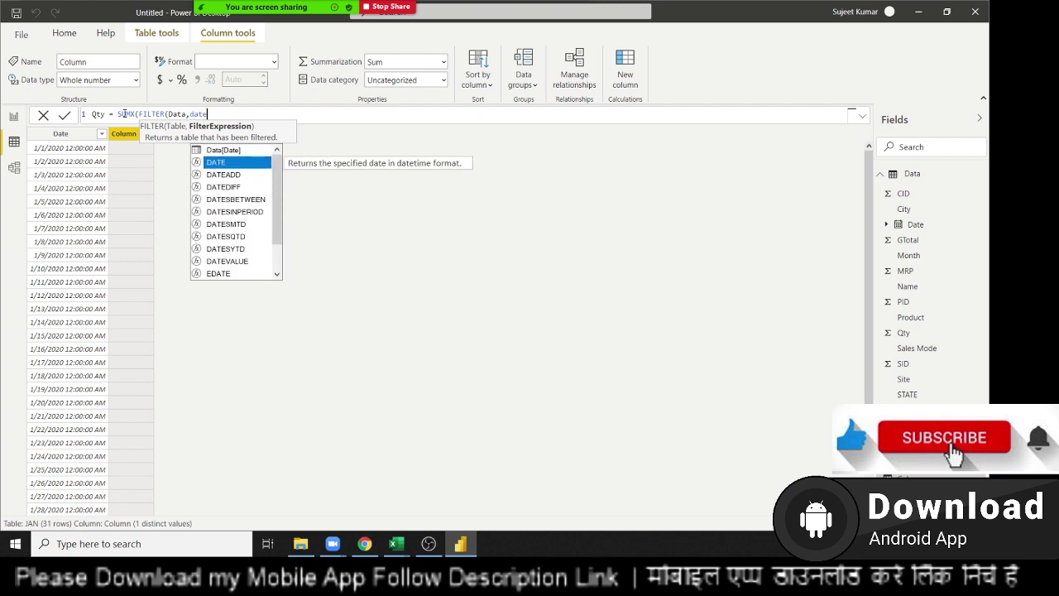
pyautogui.press('Up')
pyautogui.press('Tab')
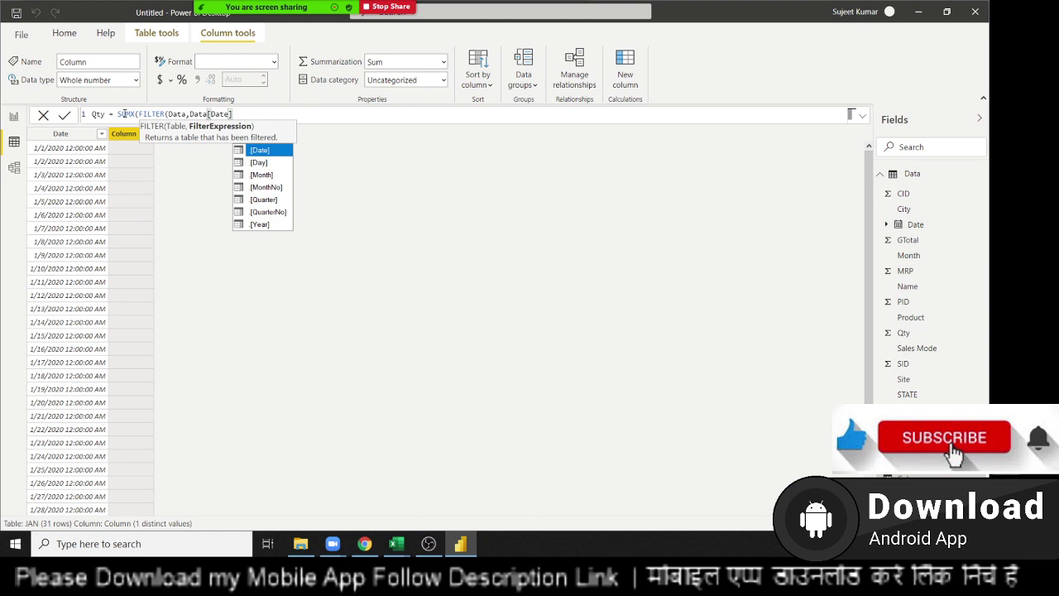
pyautogui.write('=ja')
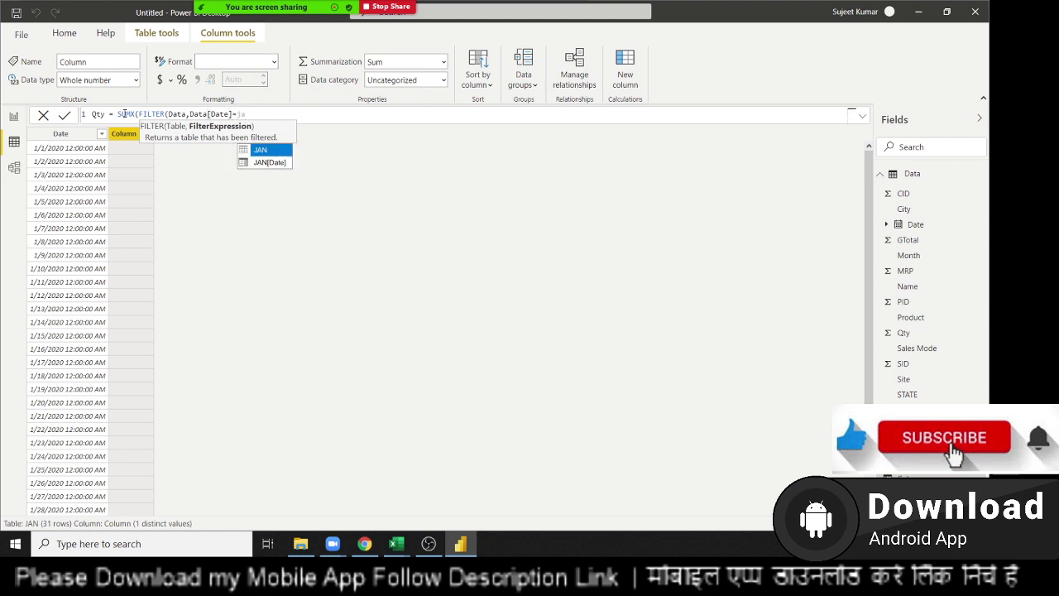
pyautogui.press('Down')
pyautogui.press('Tab')
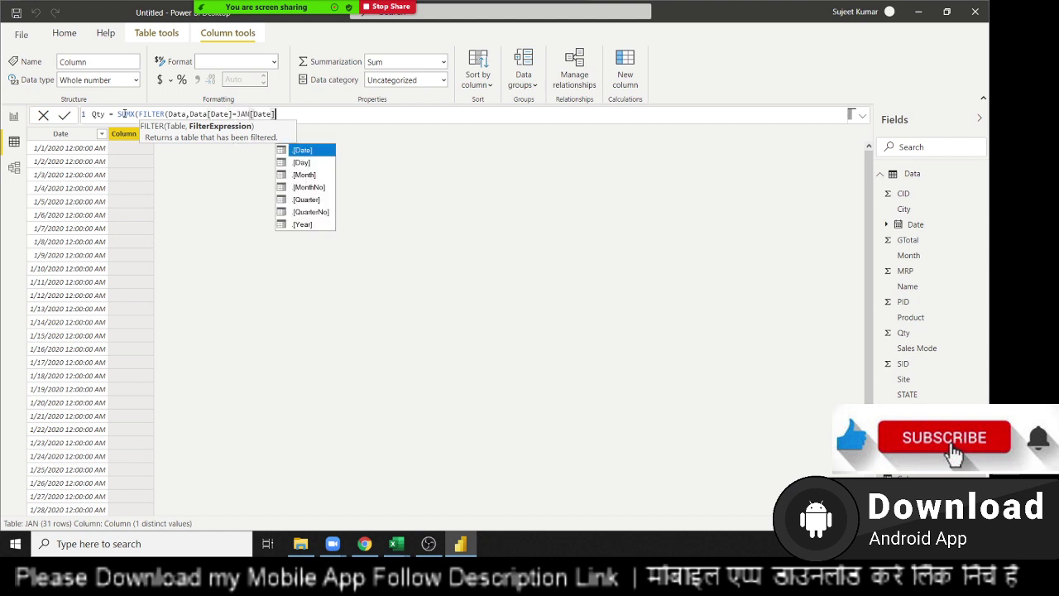
pyautogui.write('),')
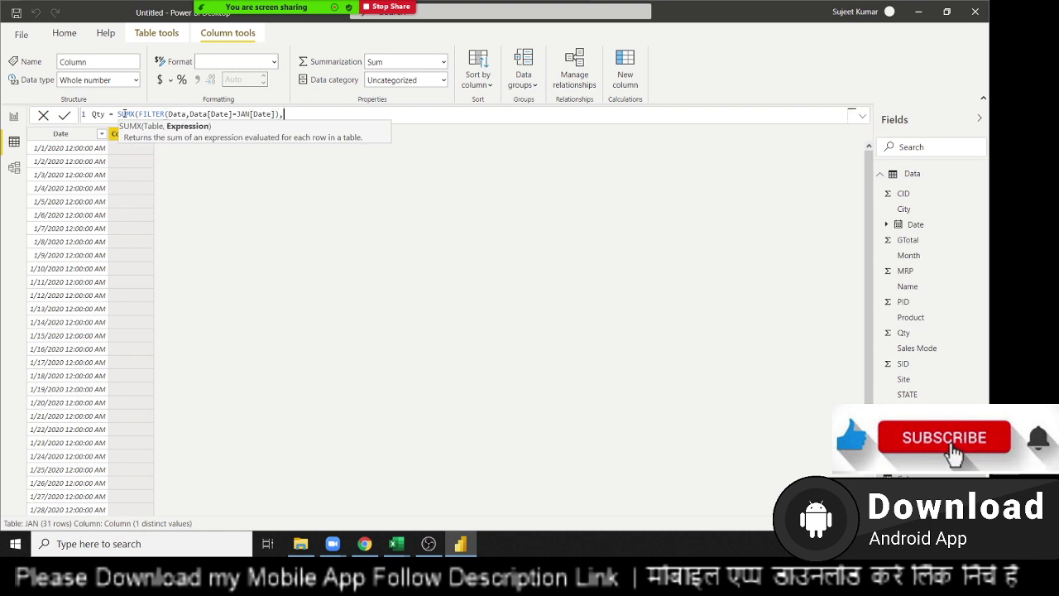
pyautogui.write('qty')
pyautogui.press('Tab')
pyautogui.write(')')
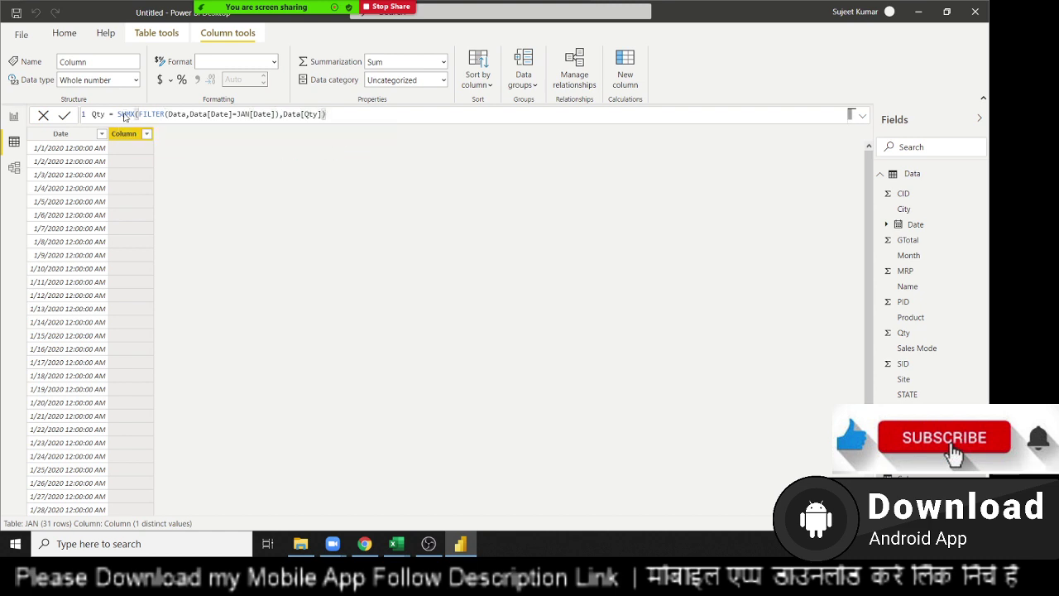
pyautogui.press('Return')
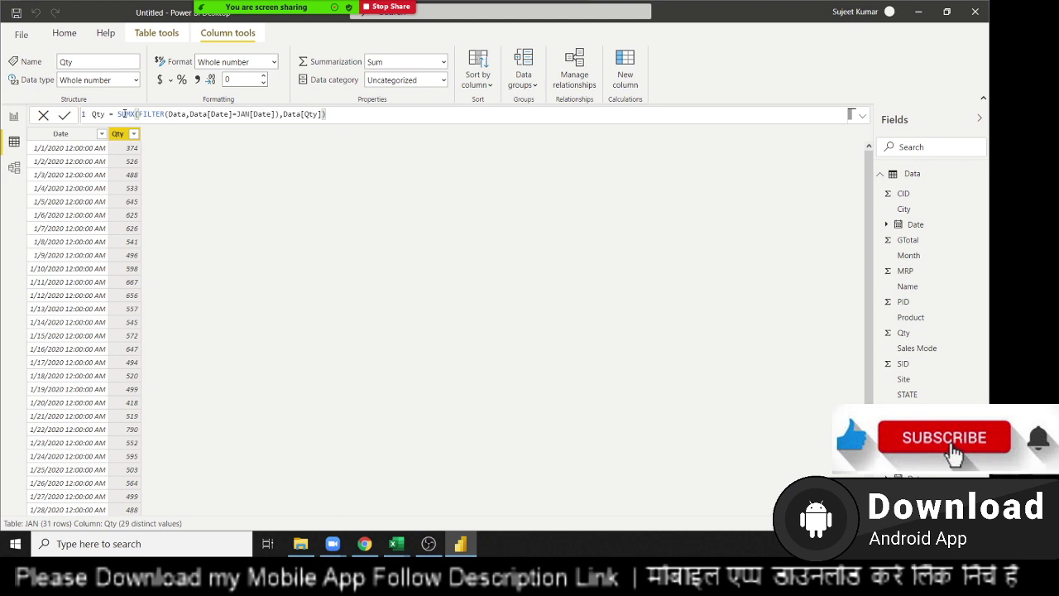
# Scroll through JAN's 31 daily Qty totals, such as 374 on 1/1/2020.
pyautogui.scroll(-1, 182, 398)
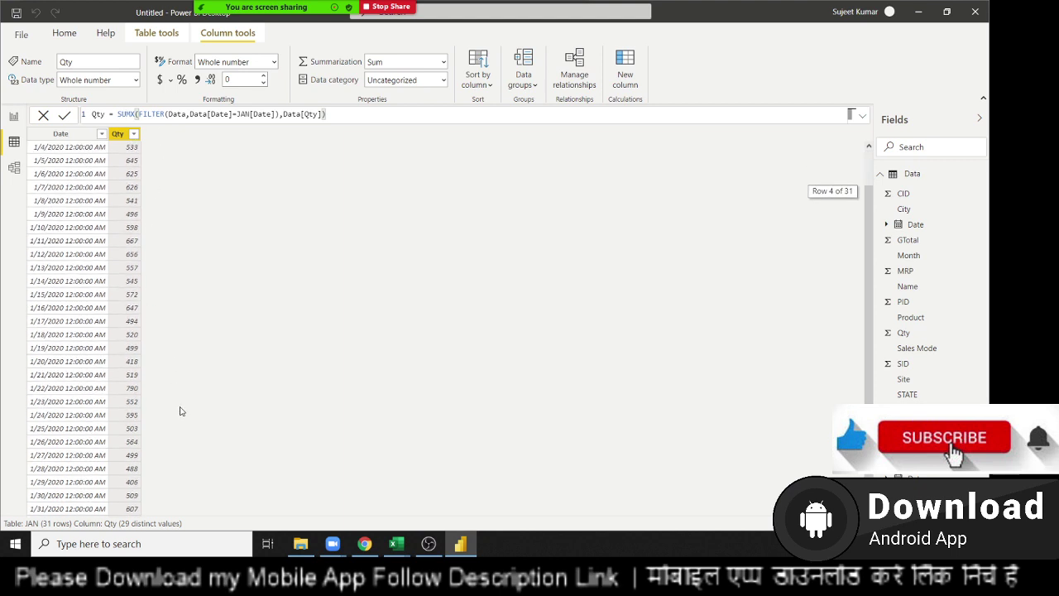
pyautogui.scroll(1, 181, 411)
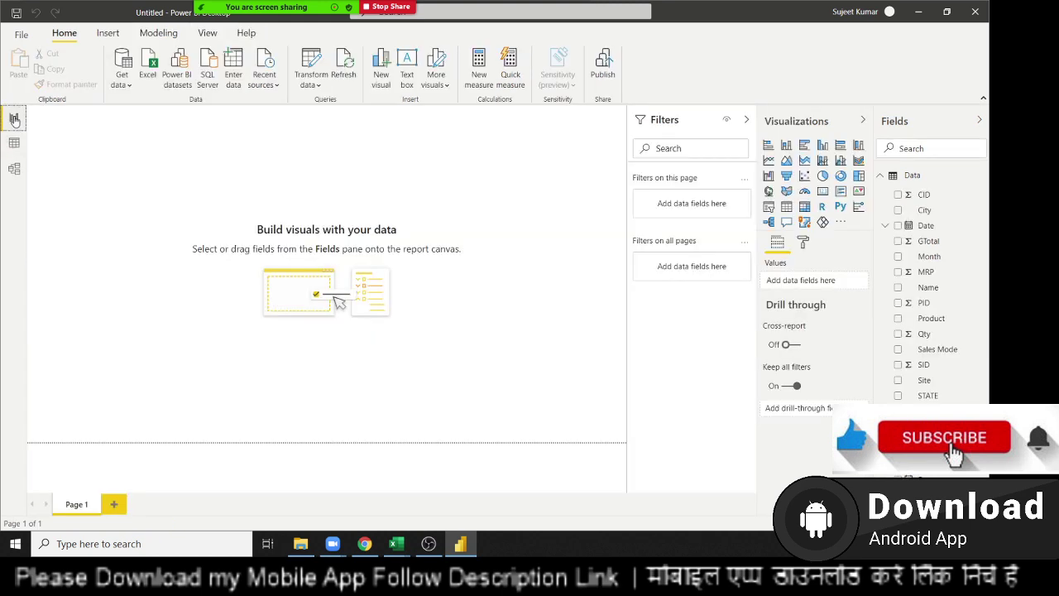
# Build an enlarged table visual of JAN's Date hierarchy and Qty (total 17059), testing row highlighting.
pyautogui.click(14, 118)
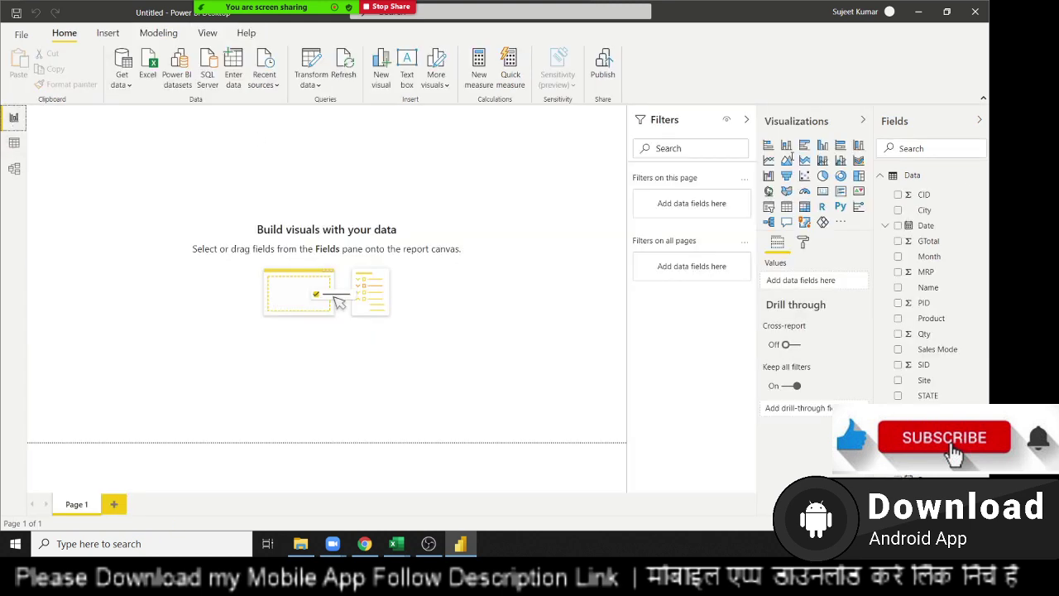
pyautogui.click(786, 207)
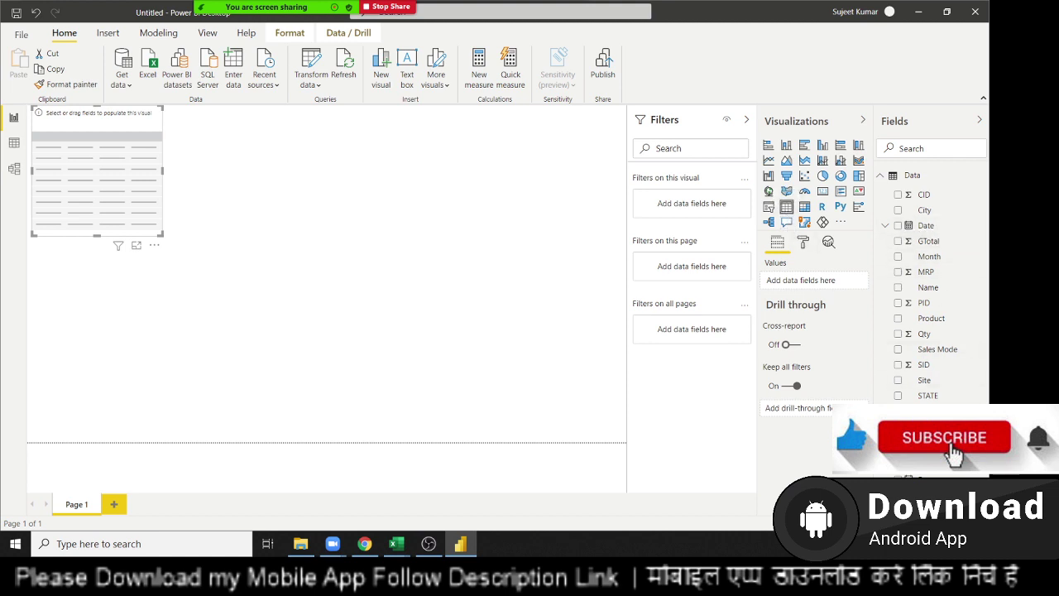
pyautogui.moveTo(394, 244); pyautogui.dragTo(111, 169)
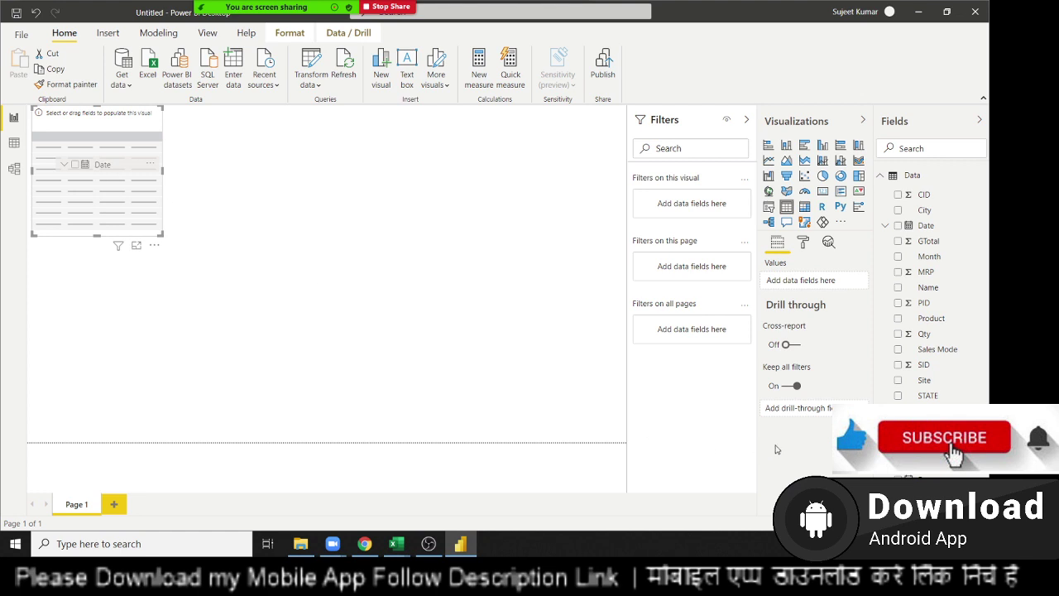
pyautogui.moveTo(924, 334); pyautogui.dragTo(130, 194)
pyautogui.moveTo(163, 235); pyautogui.dragTo(235, 423)
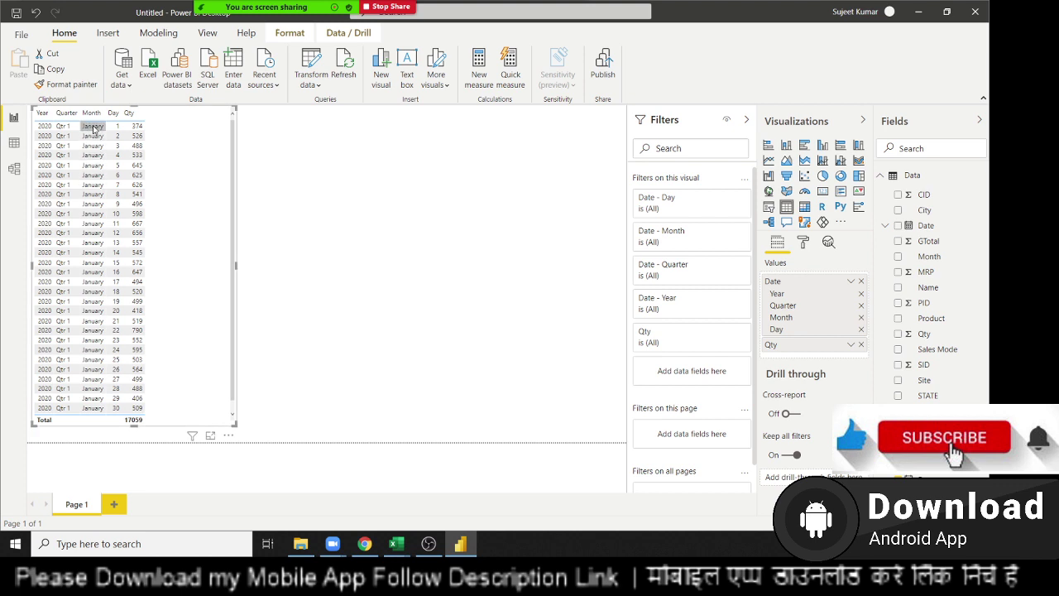
pyautogui.click(91, 155)
pyautogui.click(182, 169)
# Clear the table's date fields, re-add the Date hierarchy, and remove Quarter.
pyautogui.click(861, 329)
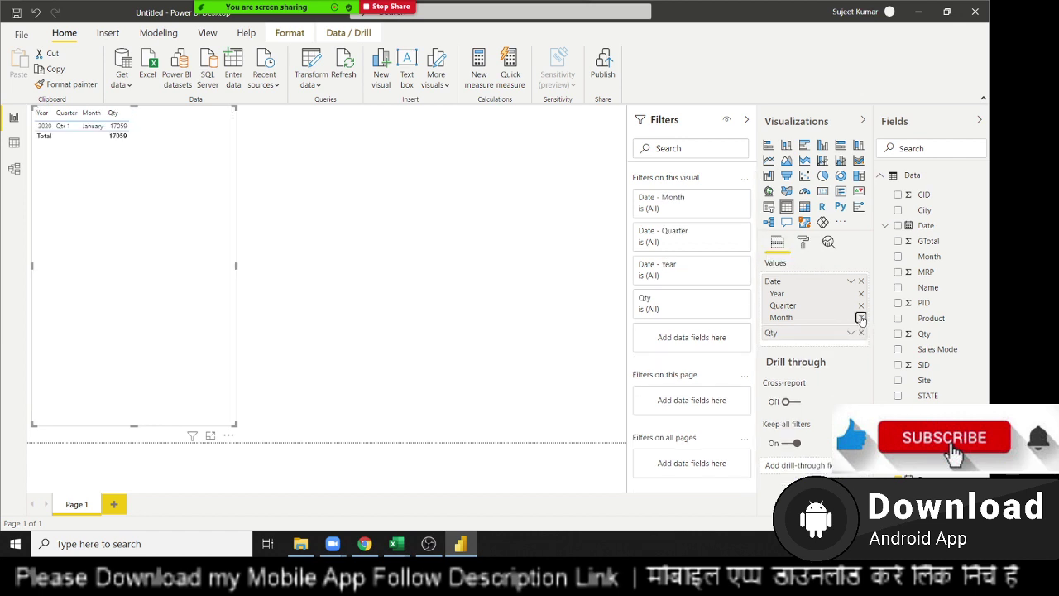
pyautogui.click(861, 318)
pyautogui.click(861, 306)
pyautogui.click(861, 294)
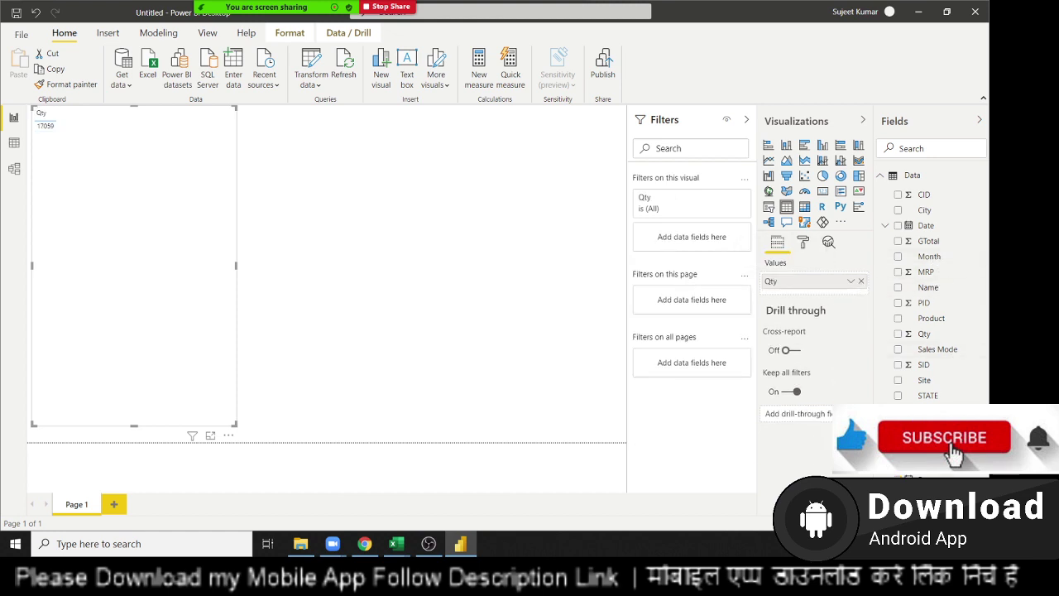
pyautogui.moveTo(926, 226); pyautogui.dragTo(818, 282)
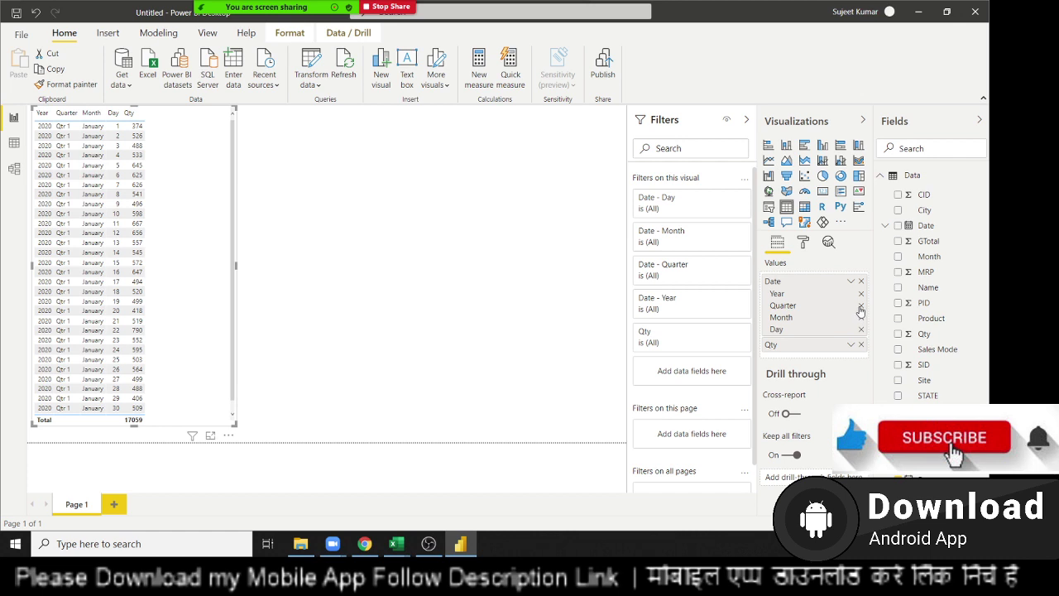
pyautogui.click(861, 305)
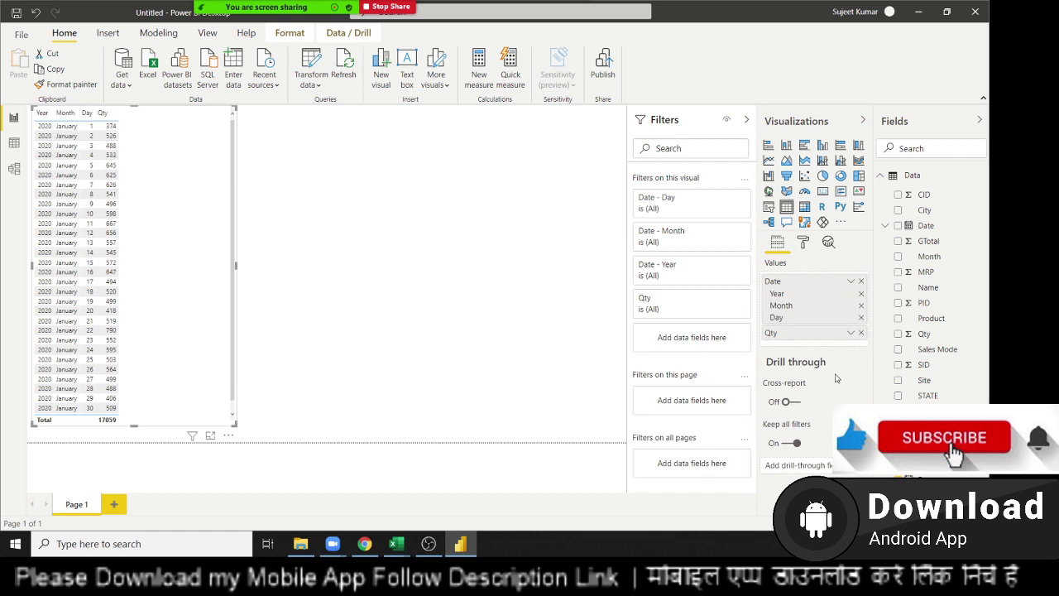
# Inspect the Date field's options, scroll the table, and deselect the visual.
pyautogui.click(852, 285)
pyautogui.click(147, 298)
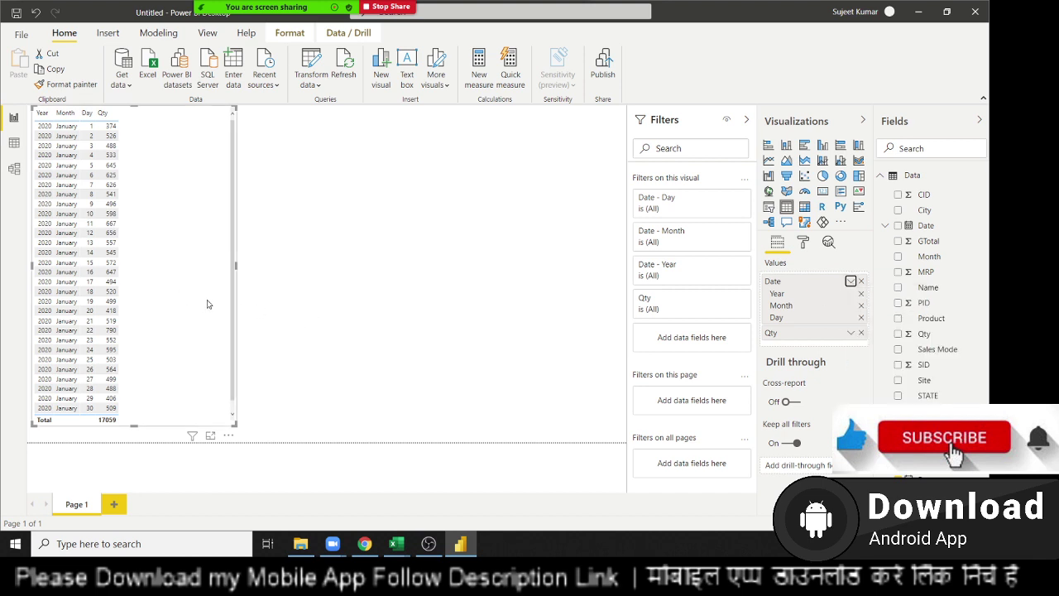
pyautogui.scroll(-1, 207, 304)
pyautogui.scroll(1, 209, 308)
pyautogui.scroll(-1, 209, 308)
pyautogui.scroll(1, 210, 309)
pyautogui.click(367, 257)
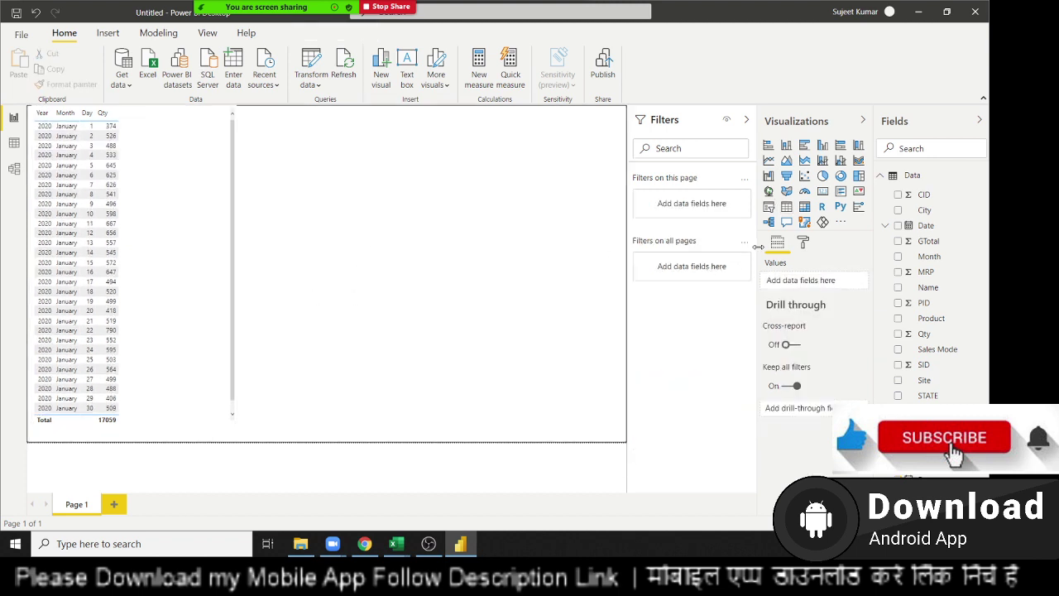
# Add a line chart of Qty over the Date hierarchy, resized wider and shorter.
pyautogui.click(769, 161)
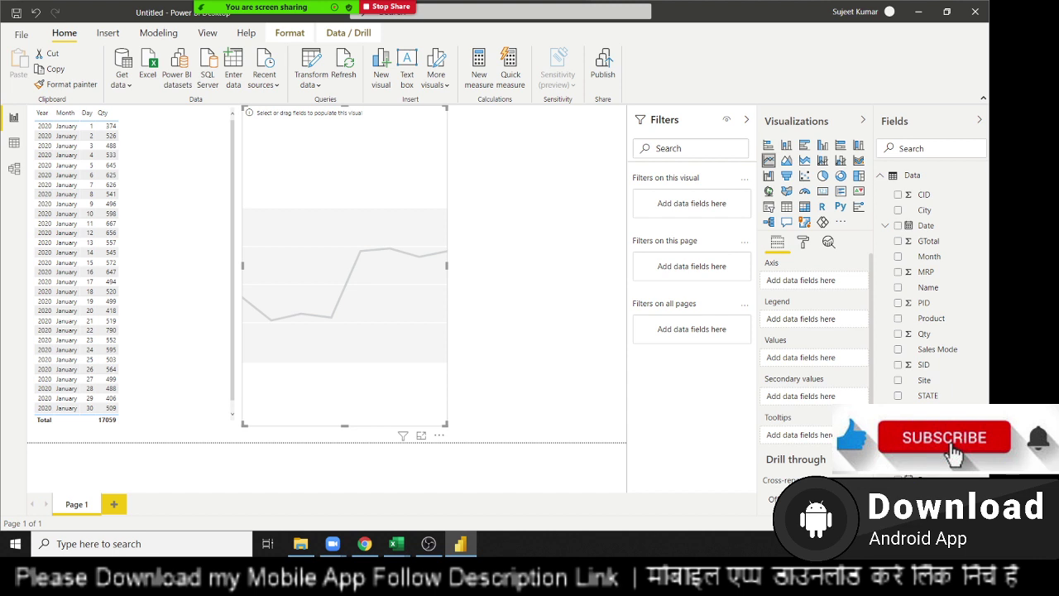
pyautogui.moveTo(373, 348); pyautogui.dragTo(828, 466)
pyautogui.moveTo(356, 326); pyautogui.dragTo(356, 327)
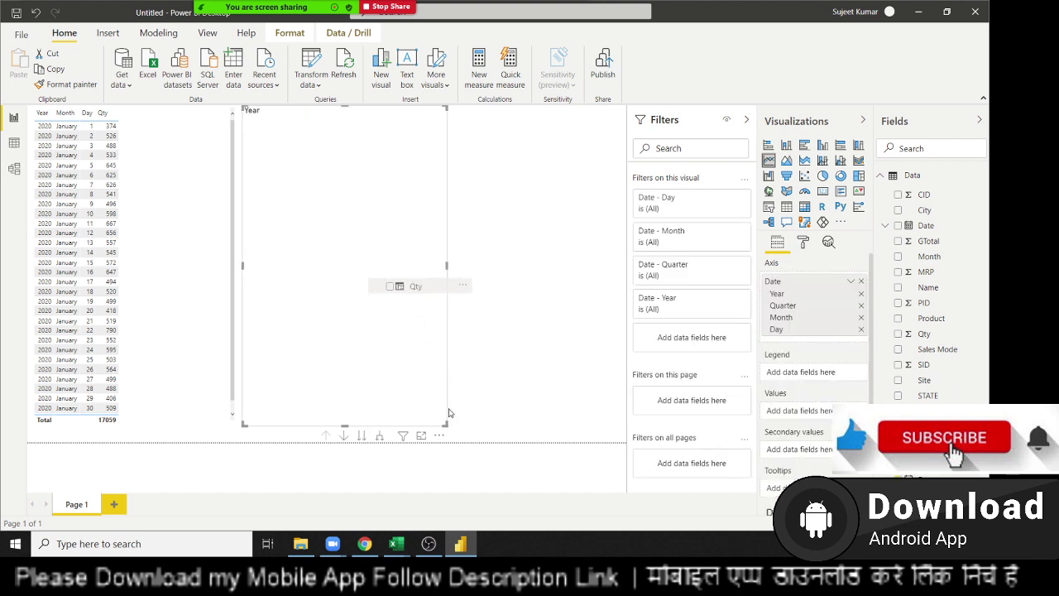
pyautogui.moveTo(510, 325); pyautogui.dragTo(381, 285)
pyautogui.moveTo(444, 424); pyautogui.dragTo(612, 331)
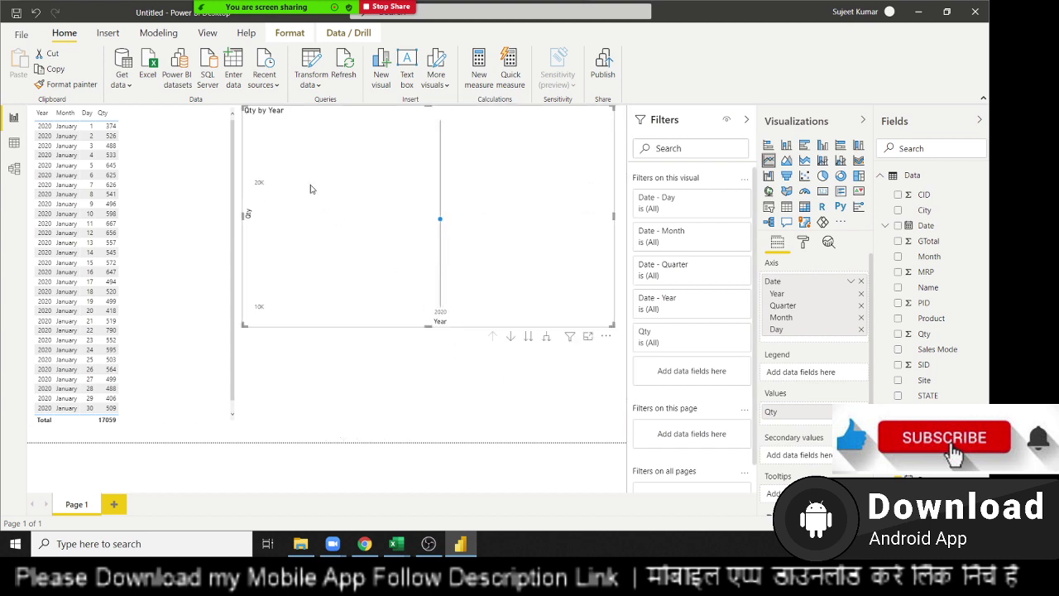
# Turn on drill mode, drill the line chart down to Month, then back up to Year.
pyautogui.click(511, 338)
pyautogui.click(527, 337)
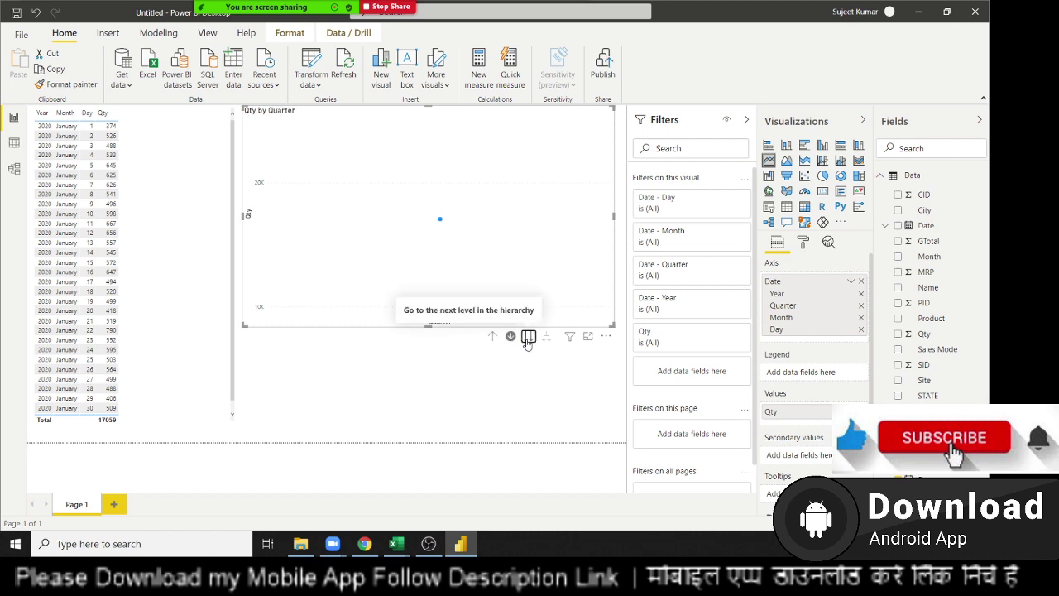
pyautogui.click(527, 338)
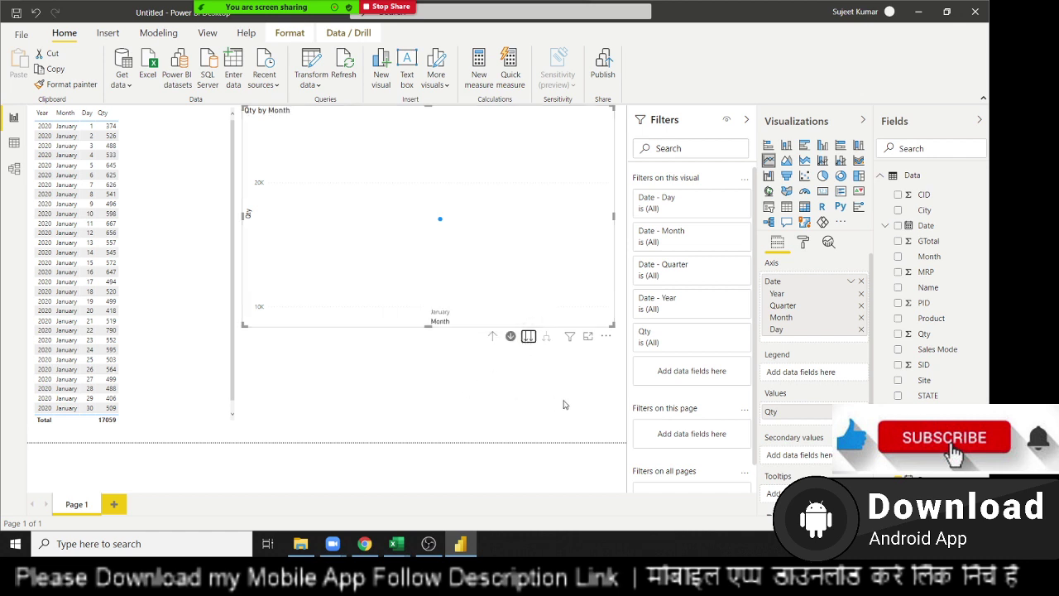
pyautogui.click(511, 338)
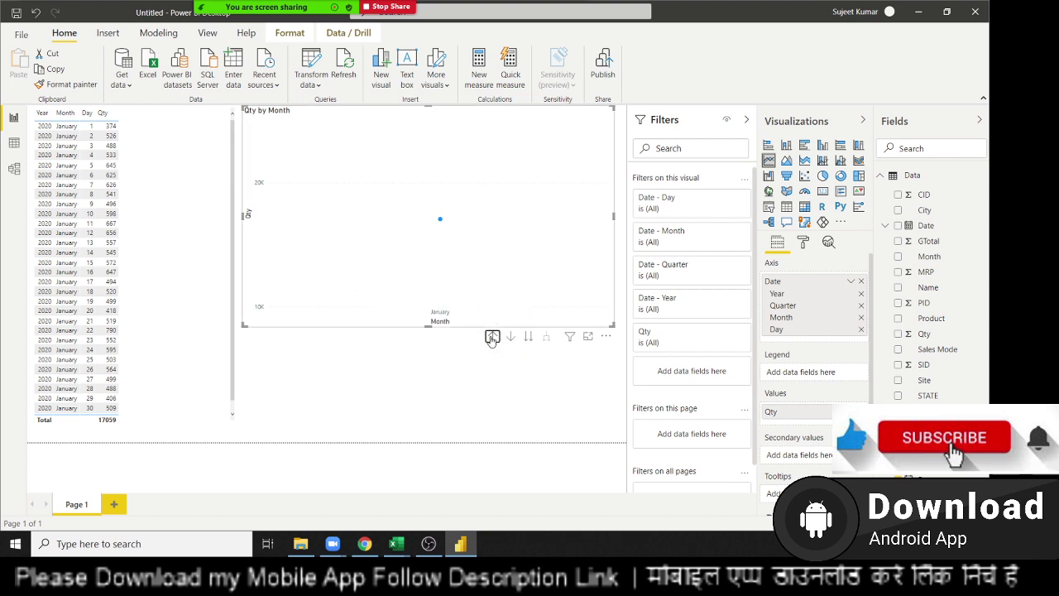
pyautogui.click(491, 337)
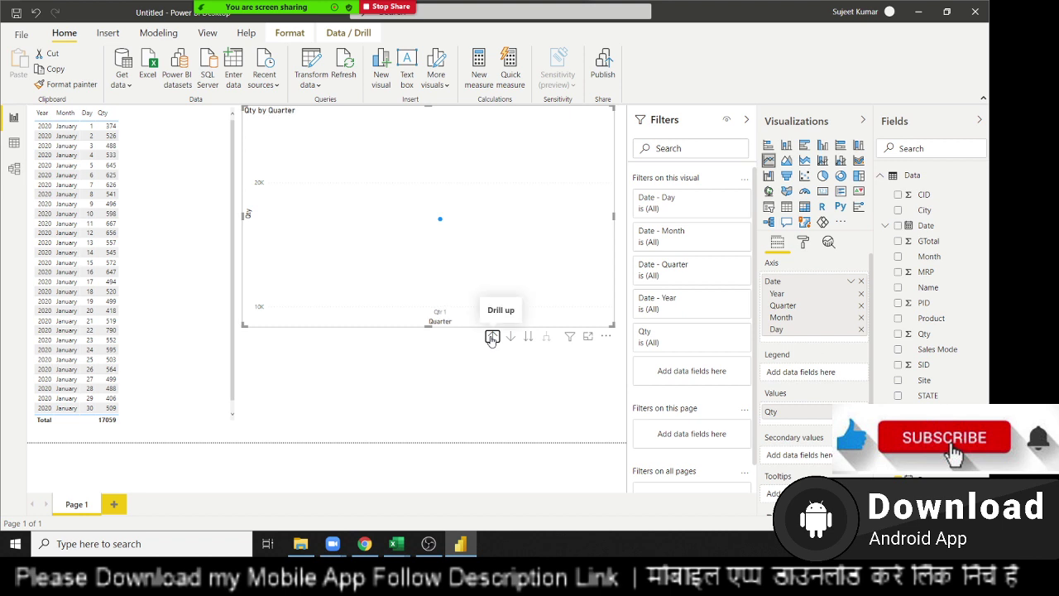
pyautogui.click(492, 338)
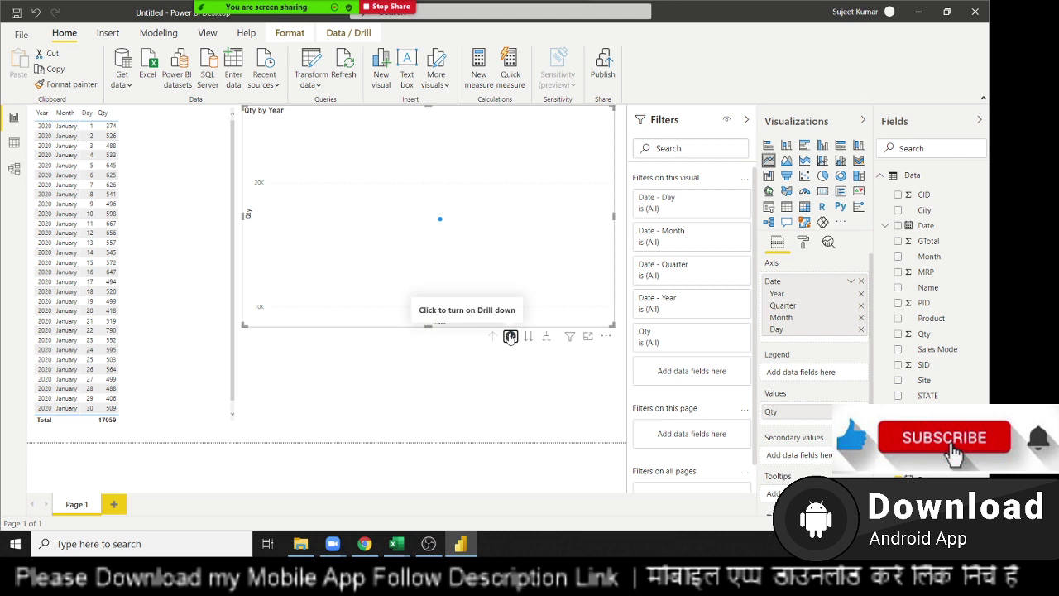
pyautogui.click(511, 337)
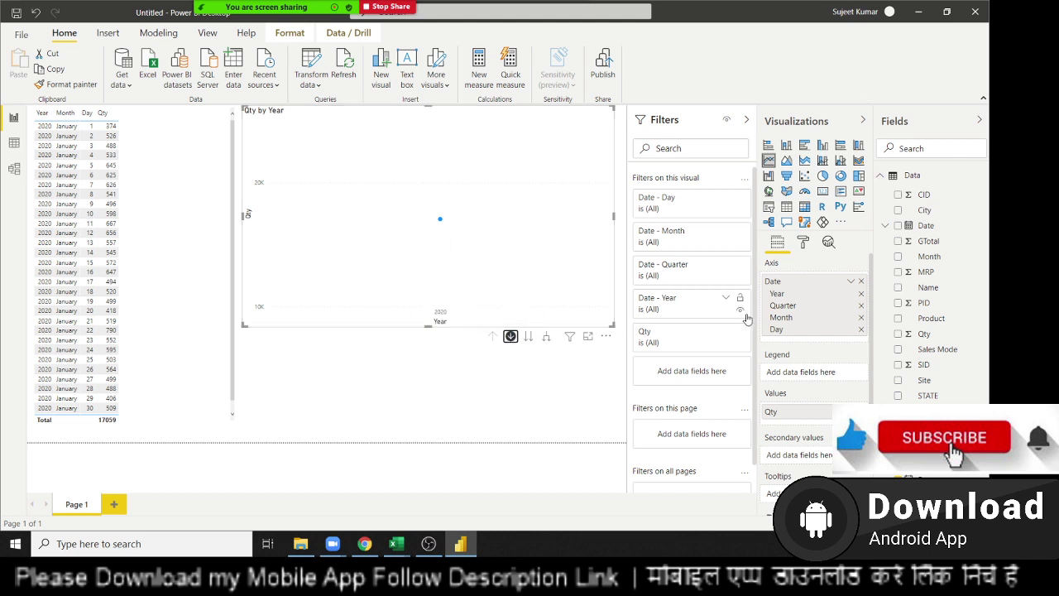
# Remove Month, Quarter and Year from the Axis so the chart plots Qty by Day.
pyautogui.click(861, 317)
pyautogui.click(861, 306)
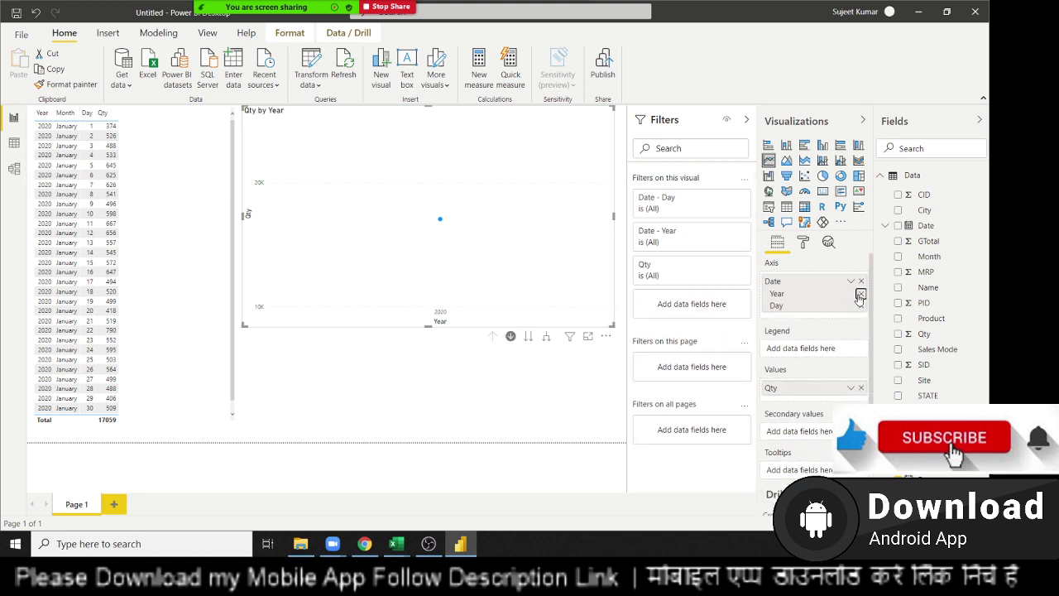
pyautogui.click(861, 294)
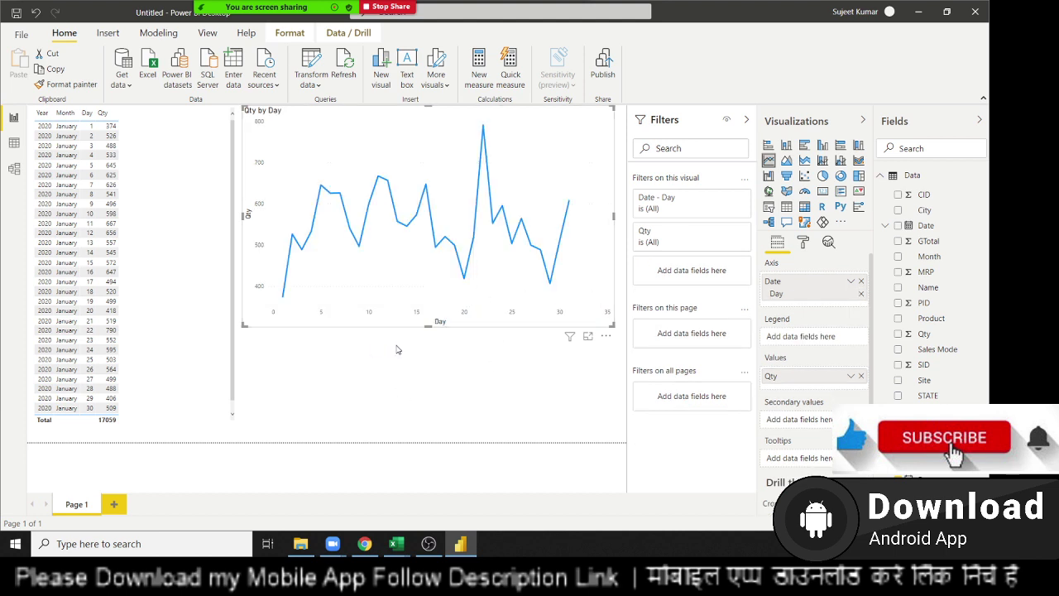
pyautogui.click(463, 344)
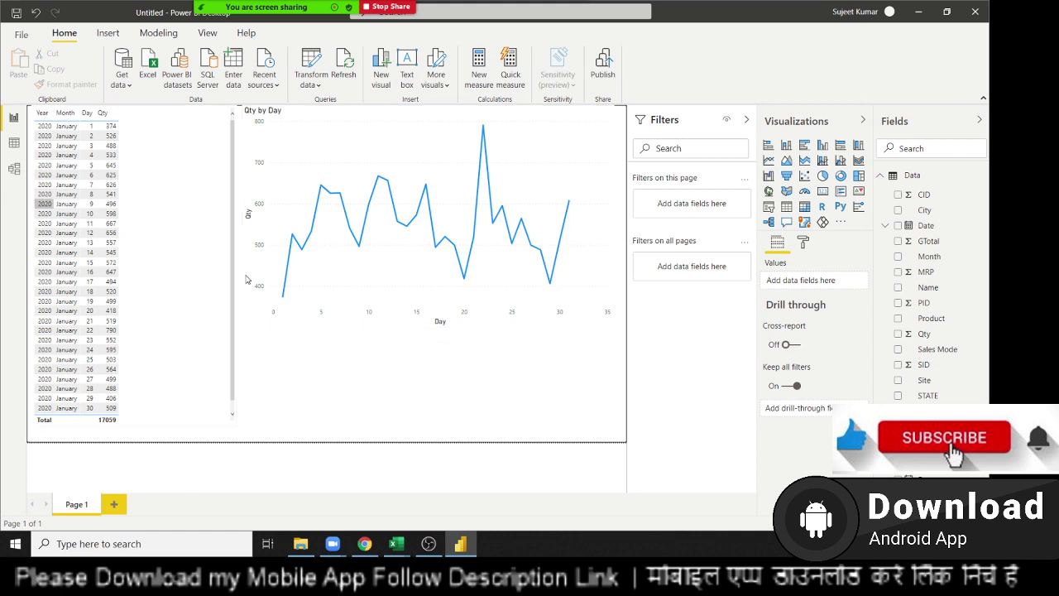
# Open the CALENDARAUTO reference in Microsoft Docs and highlight its fiscal_year_end_month parameter.
pyautogui.click(918, 12)
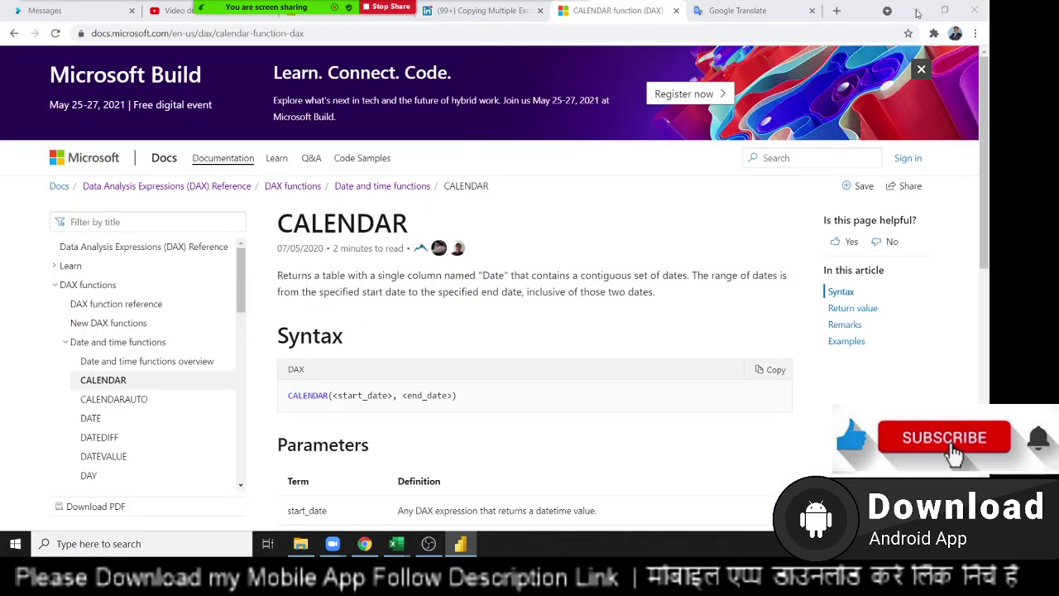
pyautogui.click(93, 401)
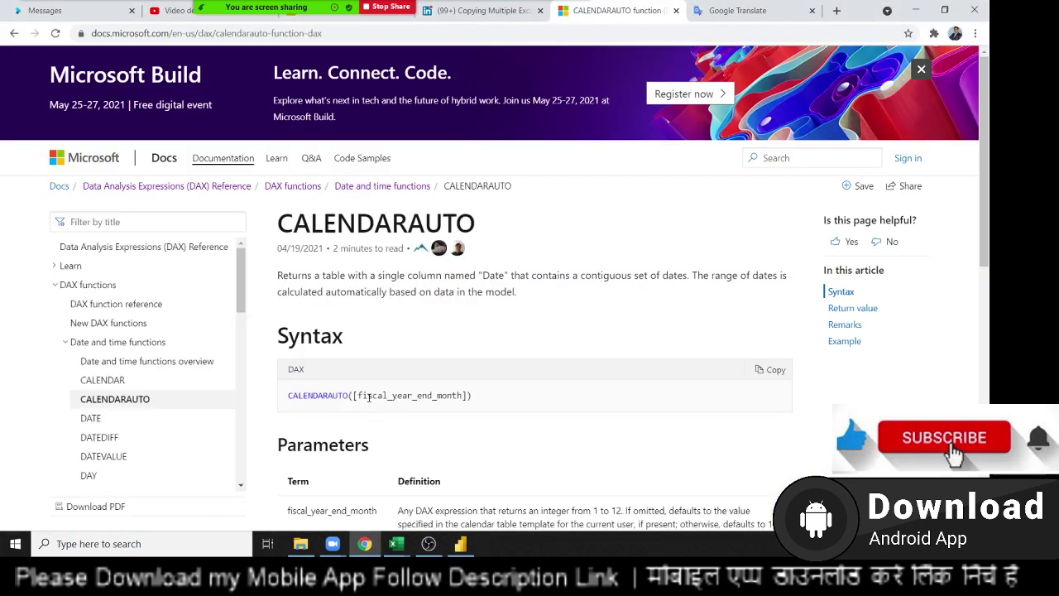
pyautogui.moveTo(369, 398); pyautogui.dragTo(471, 399)
pyautogui.scroll(-2, 469, 410)
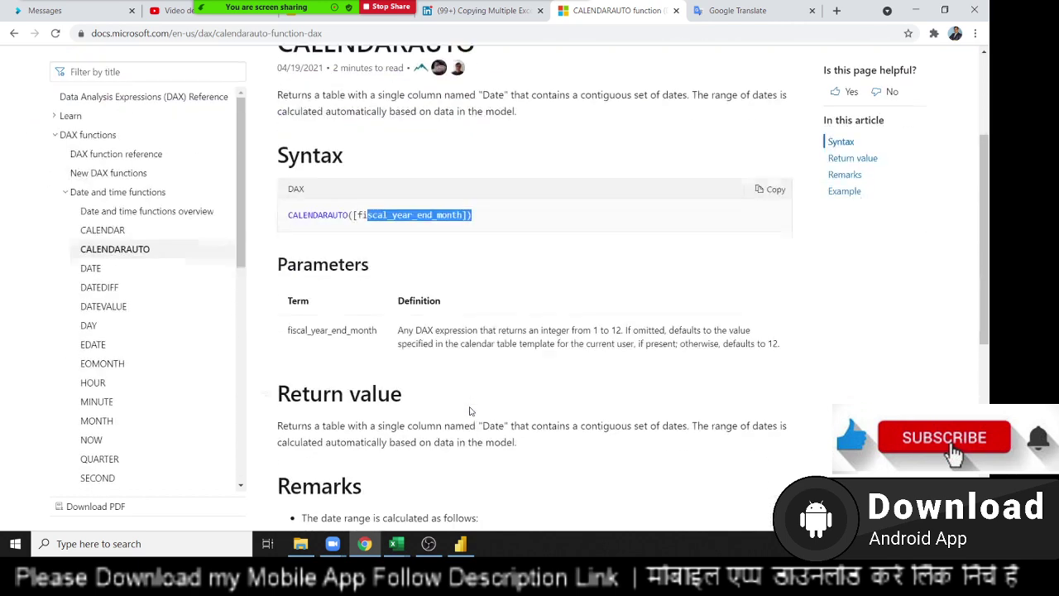
pyautogui.scroll(3, 470, 412)
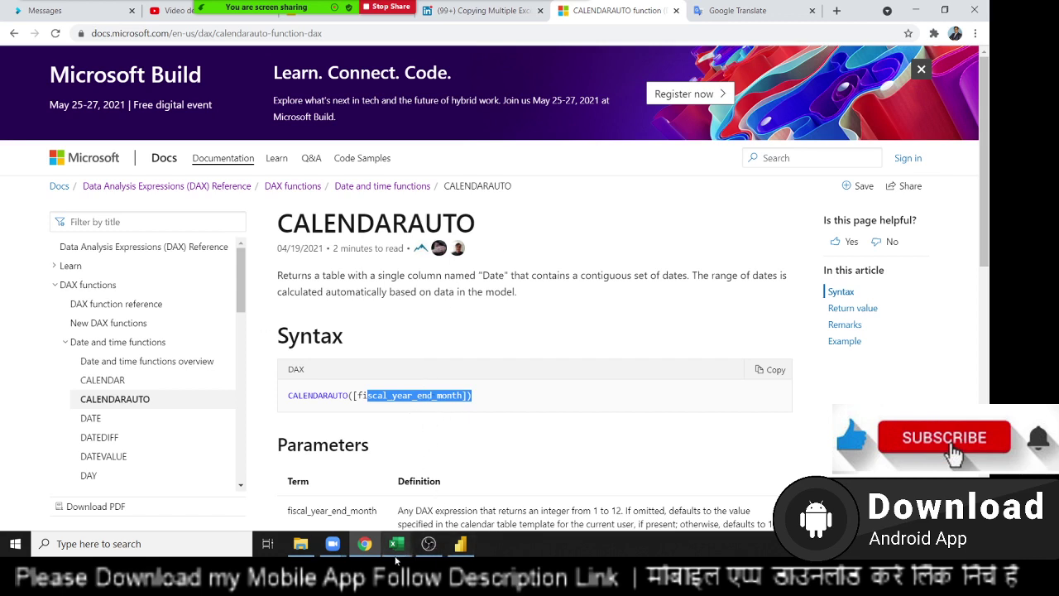
pyautogui.click(367, 416)
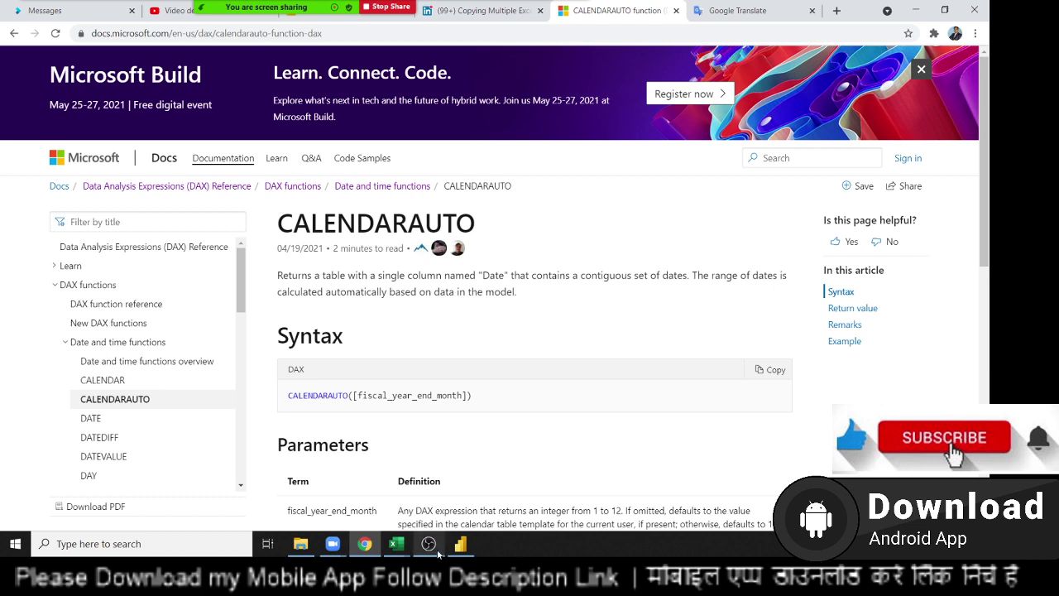
pyautogui.moveTo(461, 543)
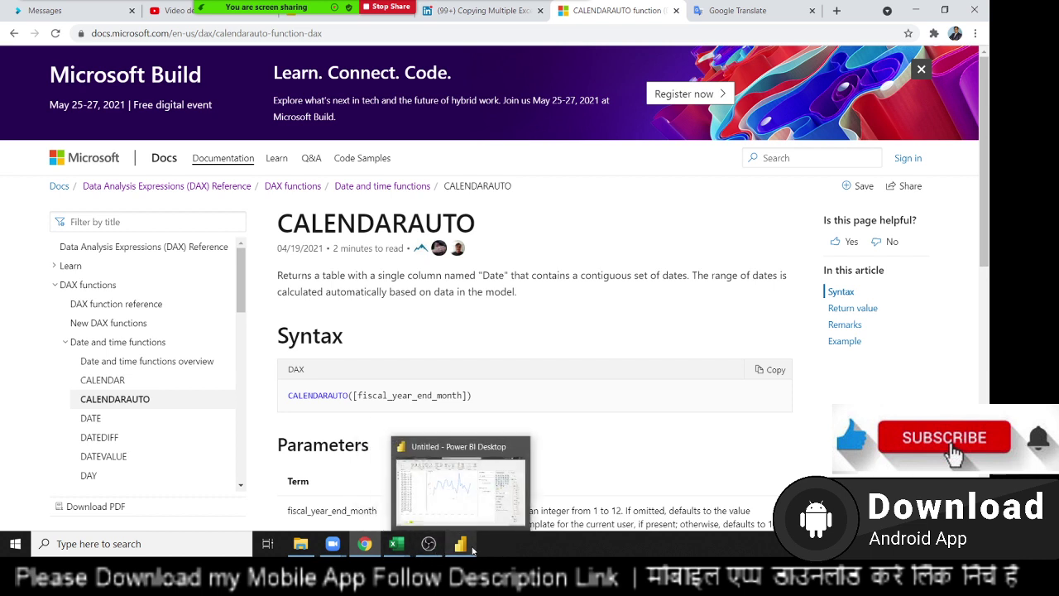
# In Power BI's data view, select the JAN table's Date column and start a new calculated table.
pyautogui.click(461, 544)
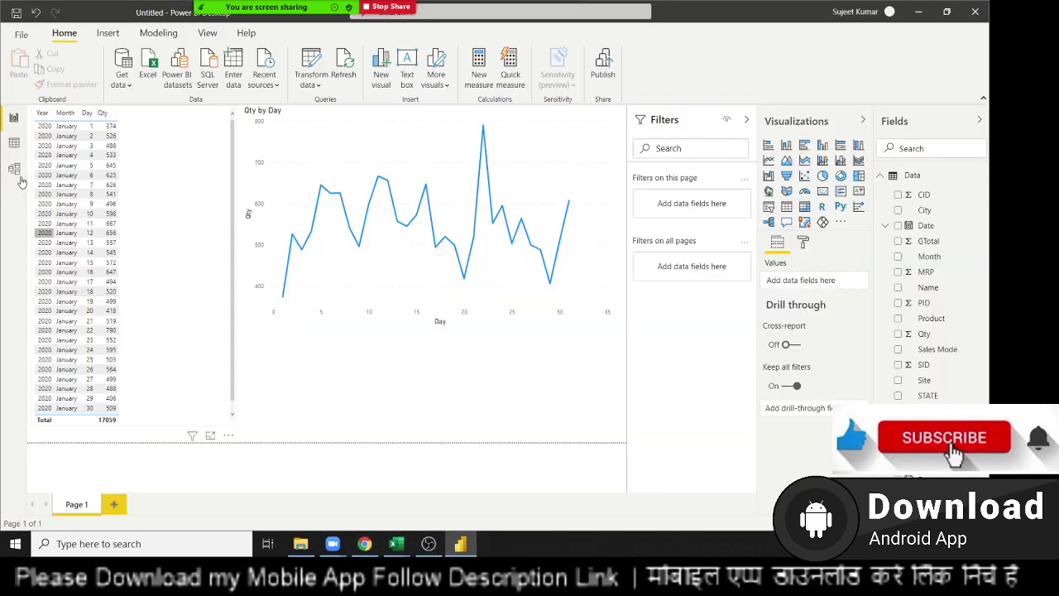
pyautogui.click(14, 145)
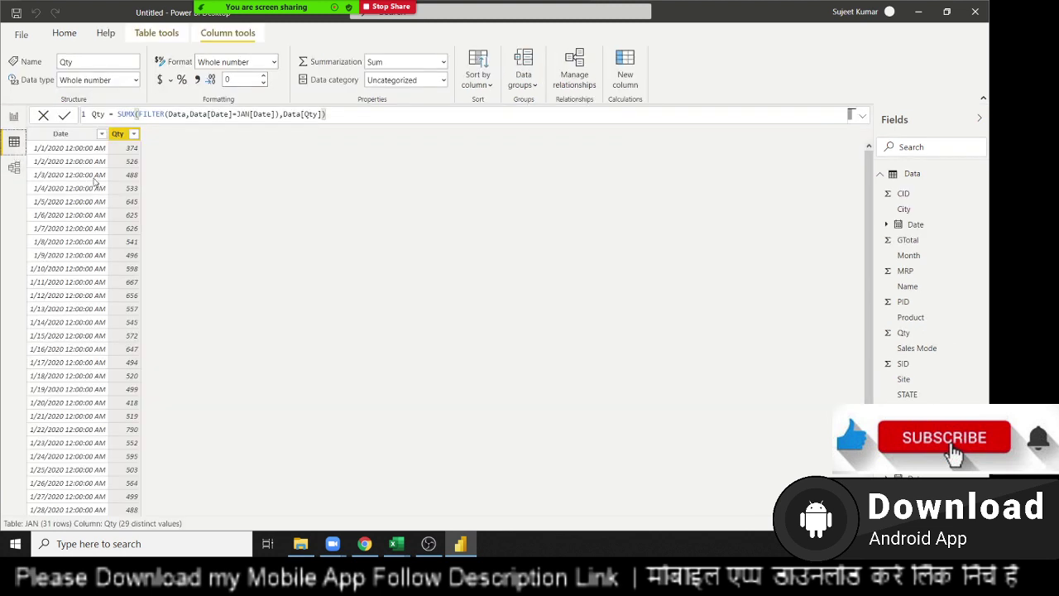
pyautogui.click(623, 88)
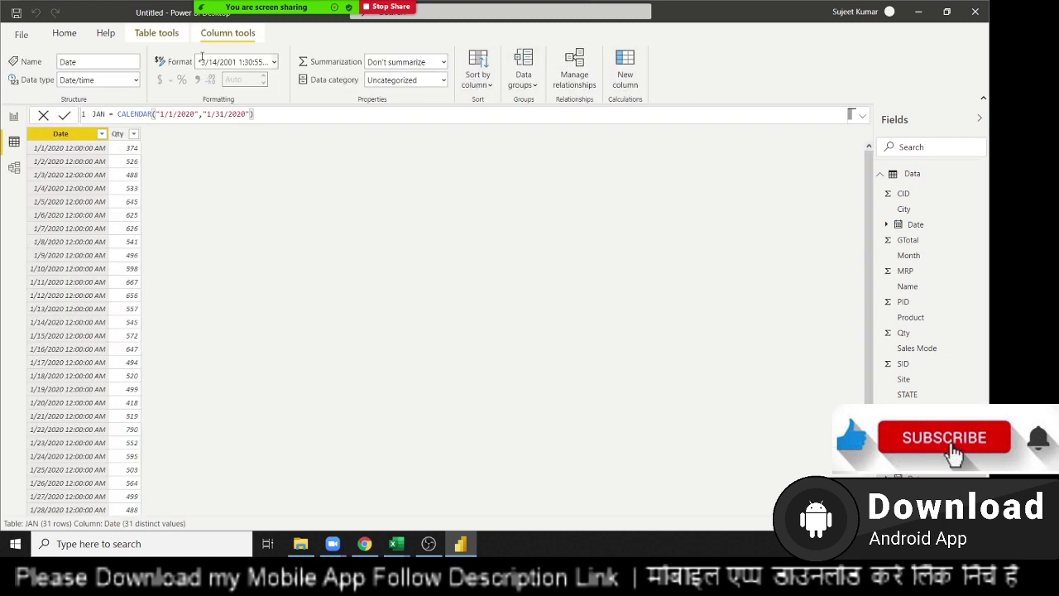
pyautogui.click(158, 33)
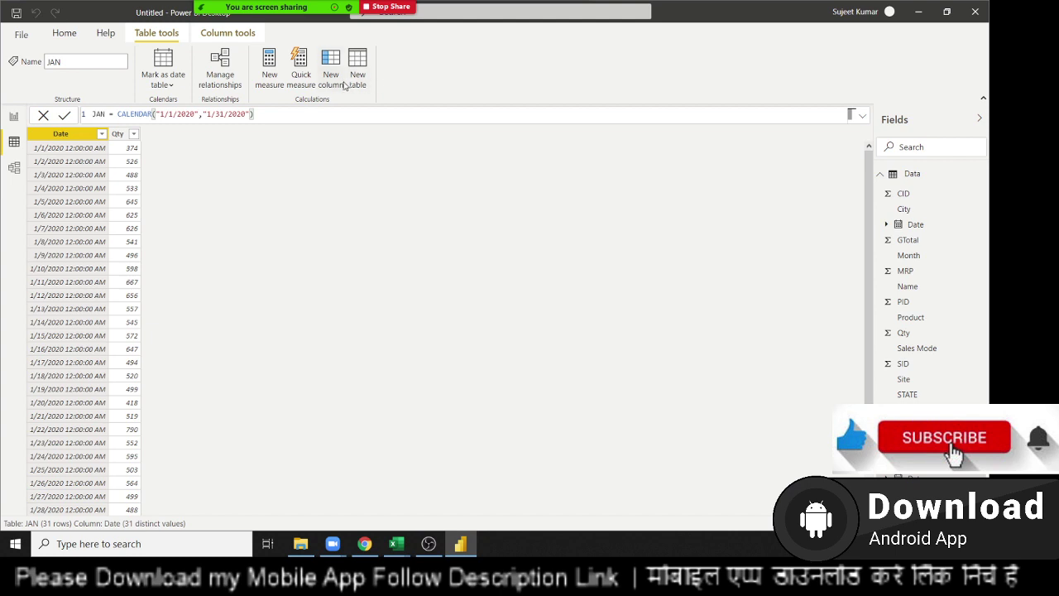
pyautogui.click(356, 84)
# Define the new table as 2020 = CALENDARAUTO("12/31/2020") and commit the formula.
pyautogui.doubleClick(98, 113)
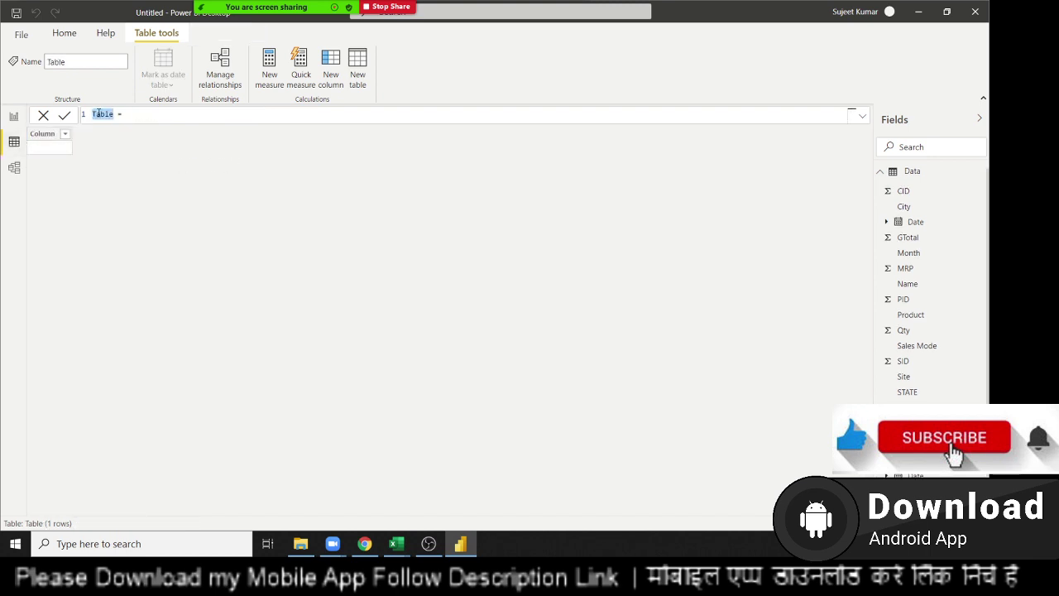
pyautogui.write('2020')
pyautogui.click(136, 115)
pyautogui.write('c')
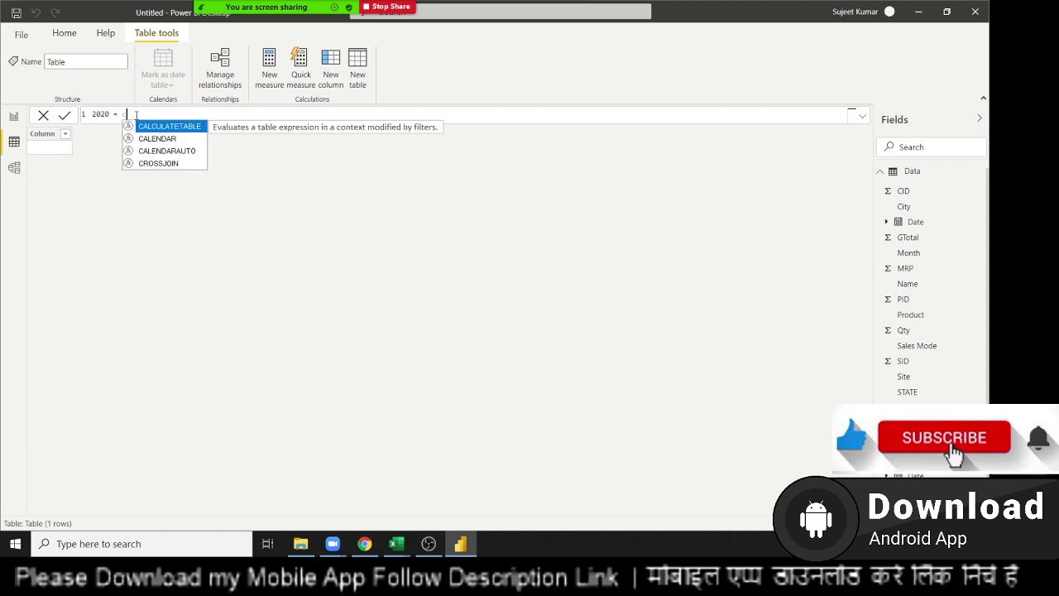
pyautogui.write('al')
pyautogui.press('Down')
pyautogui.press('Down')
pyautogui.press('Tab')
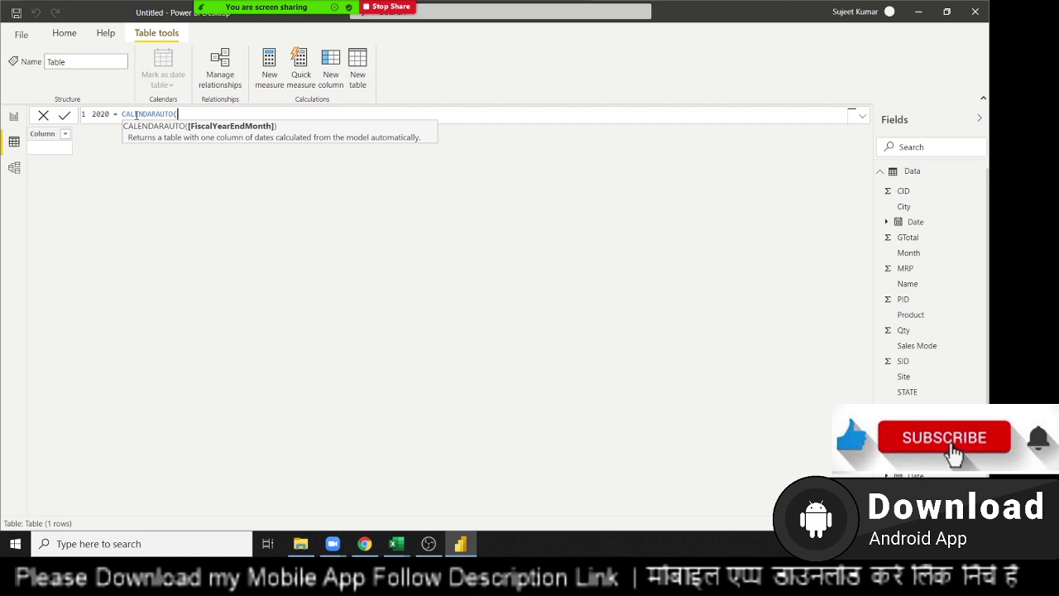
pyautogui.write('"1')
pyautogui.write('2/3')
pyautogui.write('1/202')
pyautogui.write('0")')
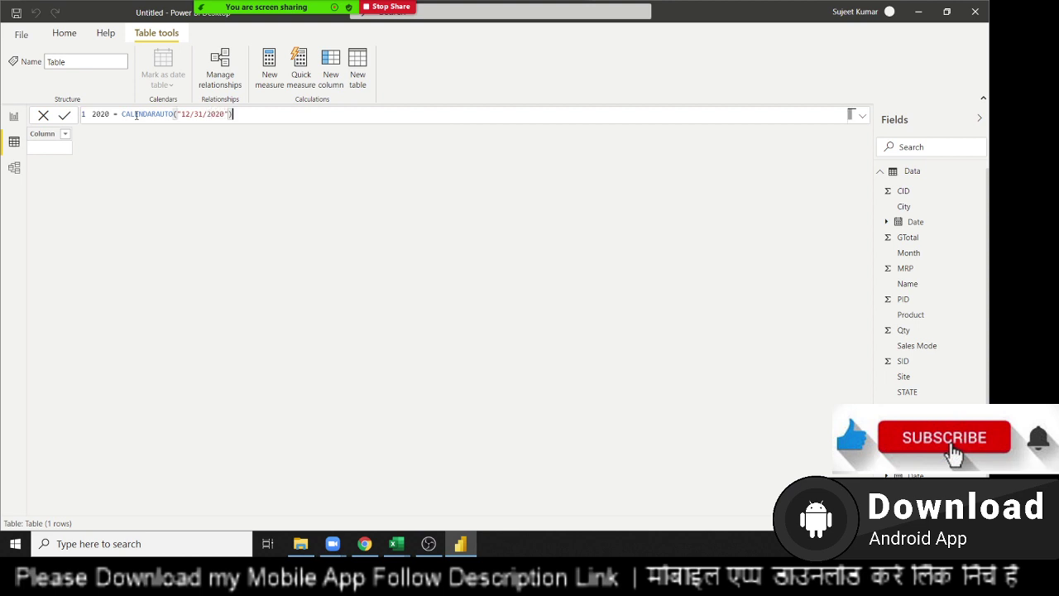
pyautogui.press('Return')
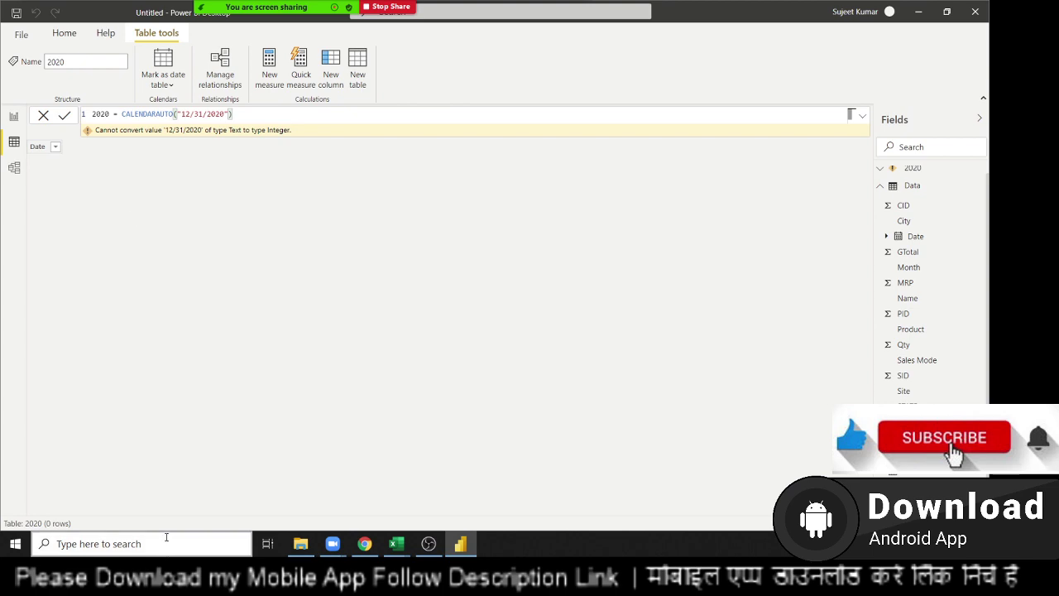
pyautogui.hotkey('alt', 'Tab')
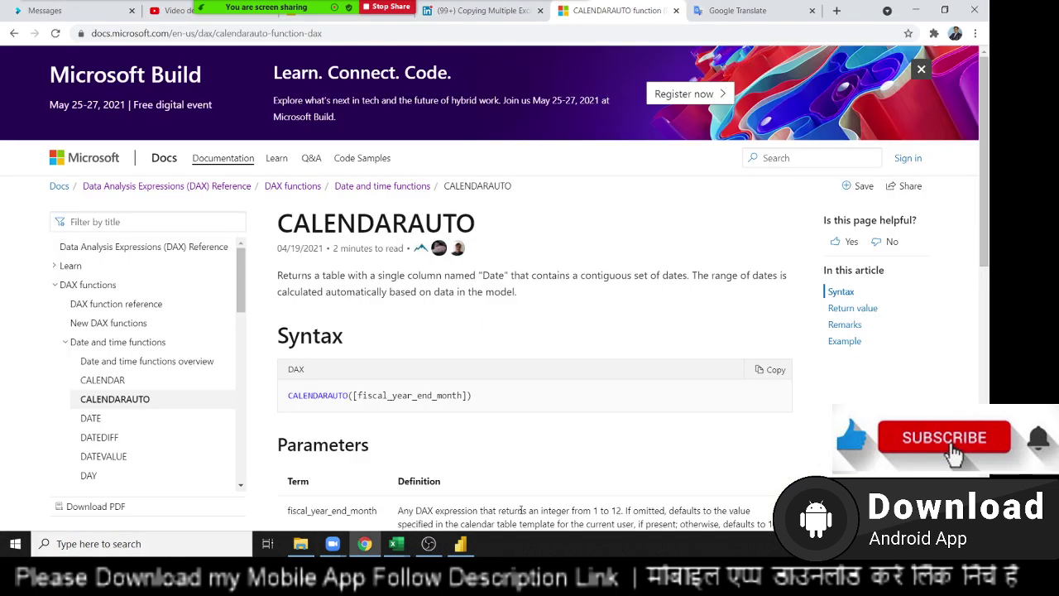
pyautogui.scroll(-2, 523, 505)
pyautogui.scroll(-5, 523, 505)
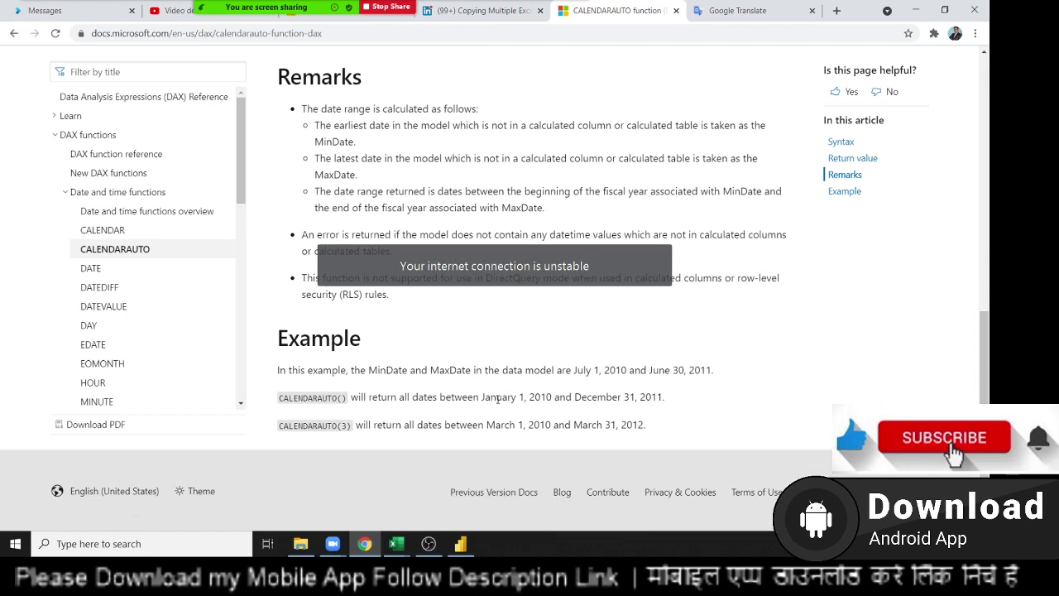
pyautogui.scroll(2, 408, 407)
pyautogui.scroll(2, 407, 408)
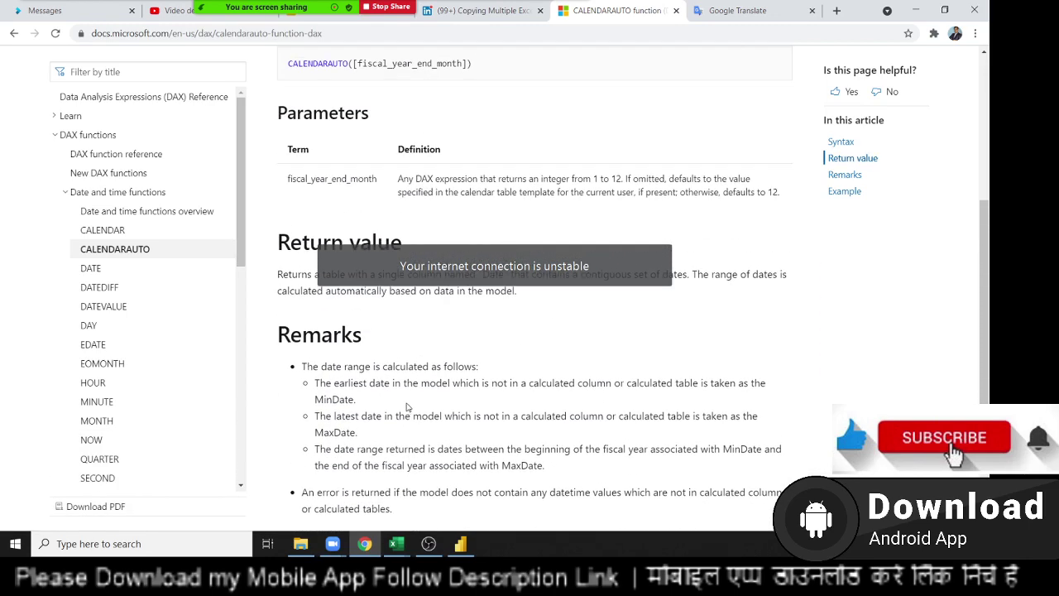
pyautogui.scroll(-2, 407, 407)
pyautogui.scroll(1, 407, 408)
pyautogui.scroll(2, 407, 407)
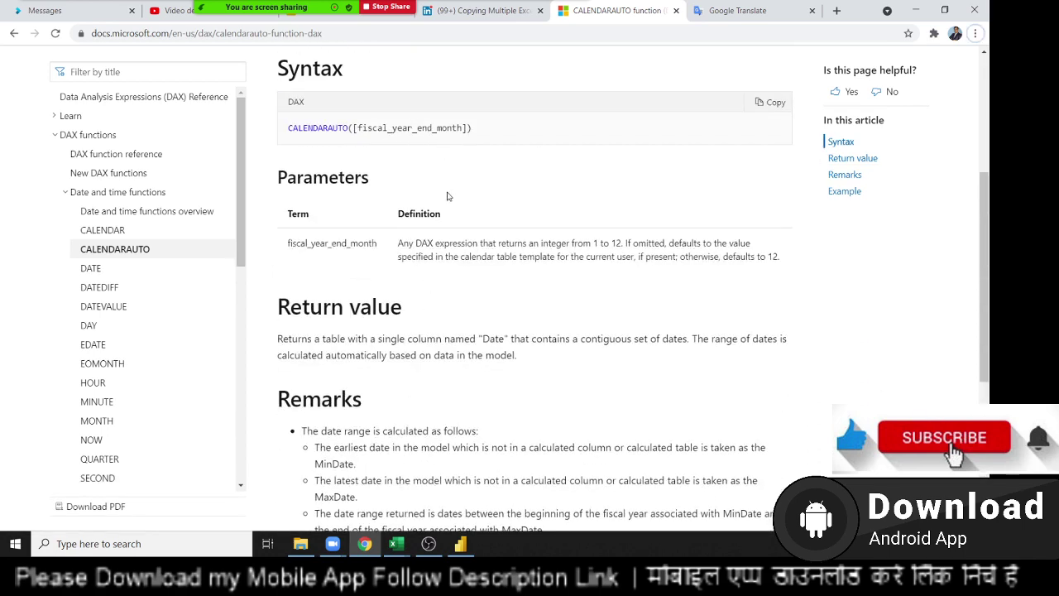
pyautogui.scroll(2, 414, 303)
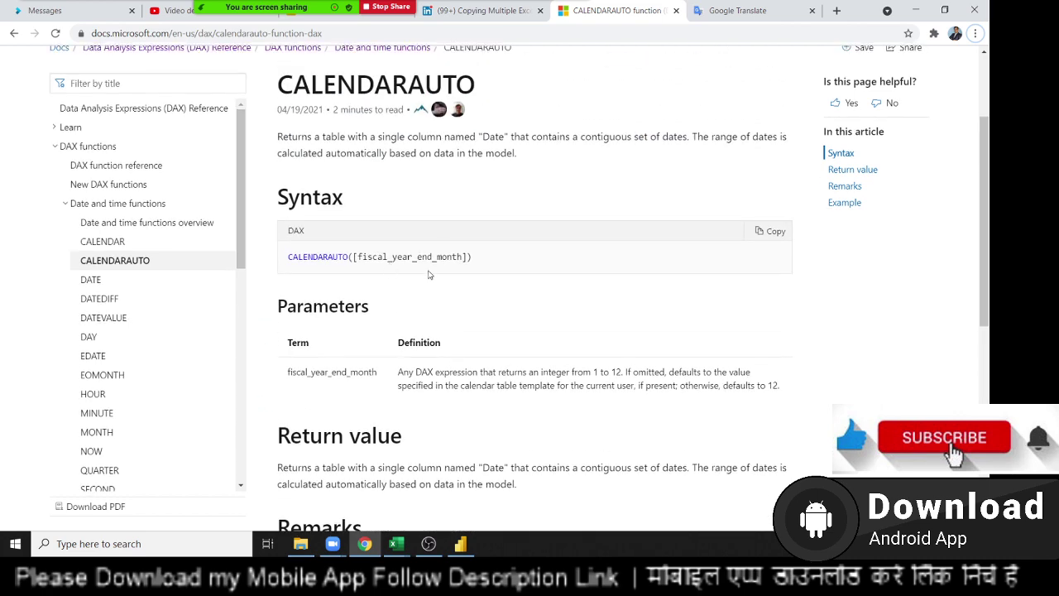
pyautogui.hotkey('alt', 'Tab')
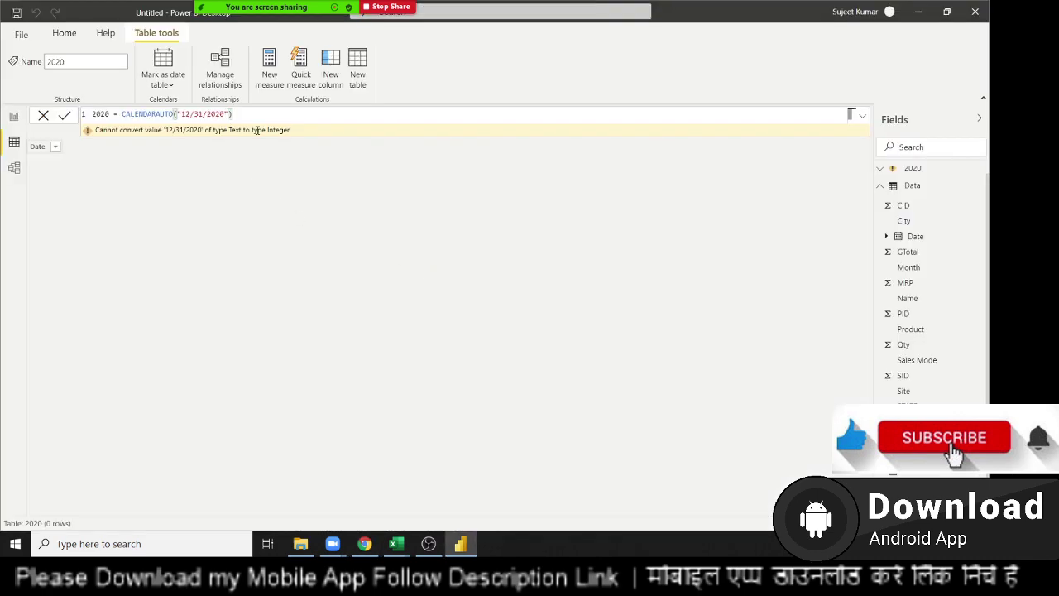
# Change the 2020 table formula to CALENDARAUTO(12) and commit it.
pyautogui.press('BackSpace')
pyautogui.press('BackSpace')
pyautogui.press('BackSpace')
pyautogui.press('BackSpace')
pyautogui.press('BackSpace')
pyautogui.press('BackSpace')
pyautogui.press('BackSpace')
pyautogui.press('BackSpace')
pyautogui.press('BackSpace')
pyautogui.press('BackSpace')
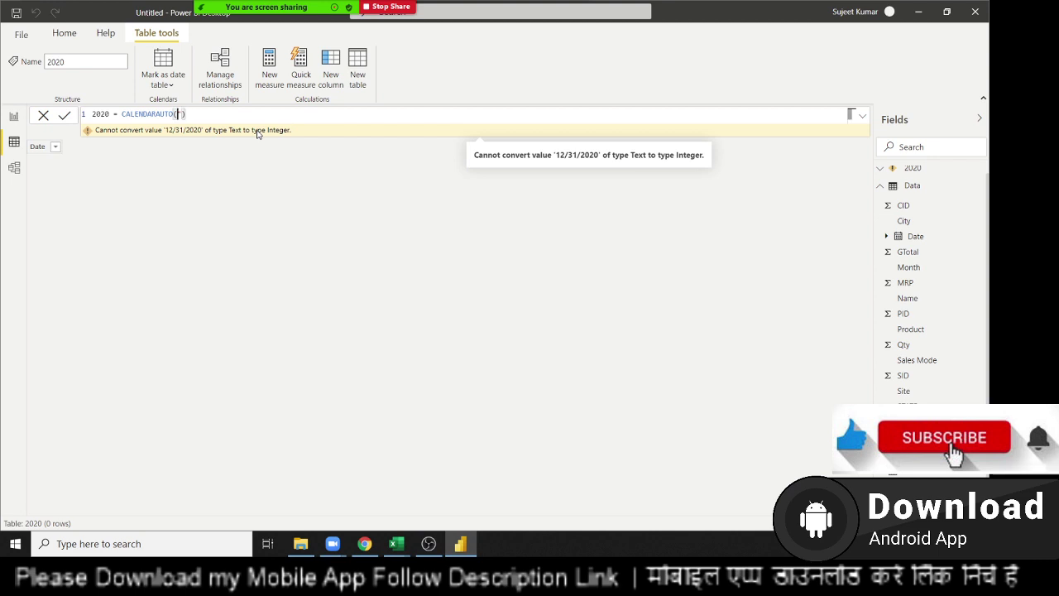
pyautogui.press('BackSpace')
pyautogui.write('12')
pyautogui.press('Return')
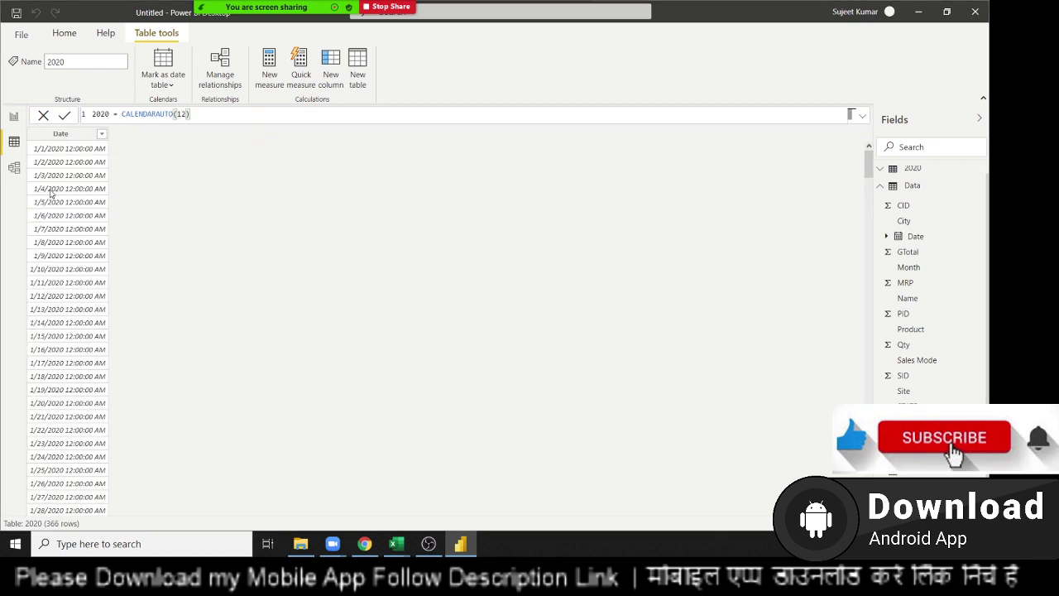
# Scroll through the Date column to check the 366 dates from 1/1/2020 to 12/31/2020.
pyautogui.scroll(-10, 53, 196)
pyautogui.scroll(-10, 71, 208)
pyautogui.scroll(-3, 70, 207)
pyautogui.scroll(-10, 71, 206)
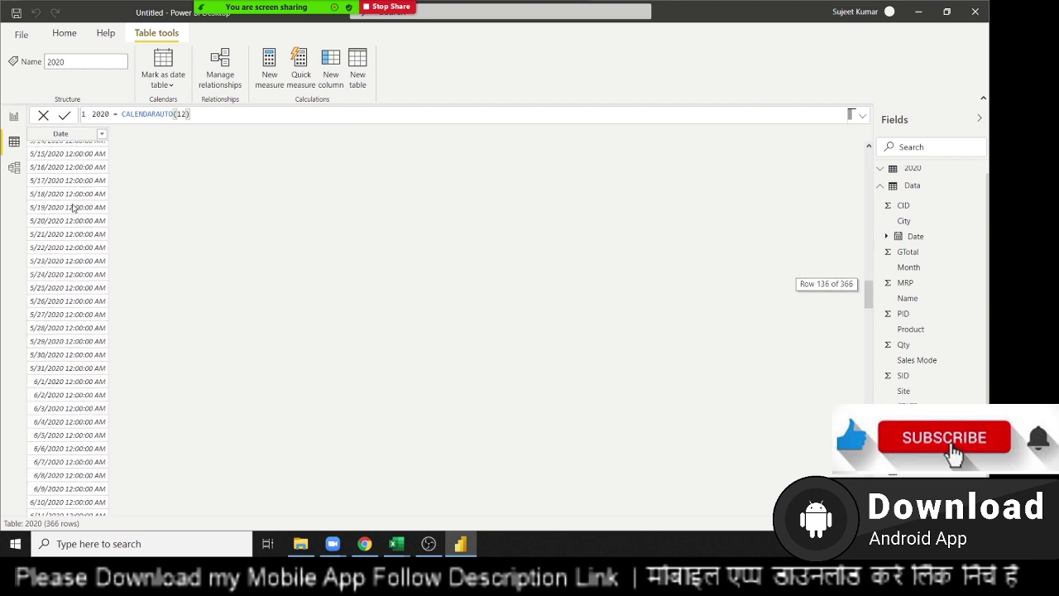
pyautogui.scroll(-10, 71, 207)
pyautogui.scroll(-12, 72, 205)
pyautogui.scroll(-12, 76, 205)
pyautogui.scroll(-12, 78, 206)
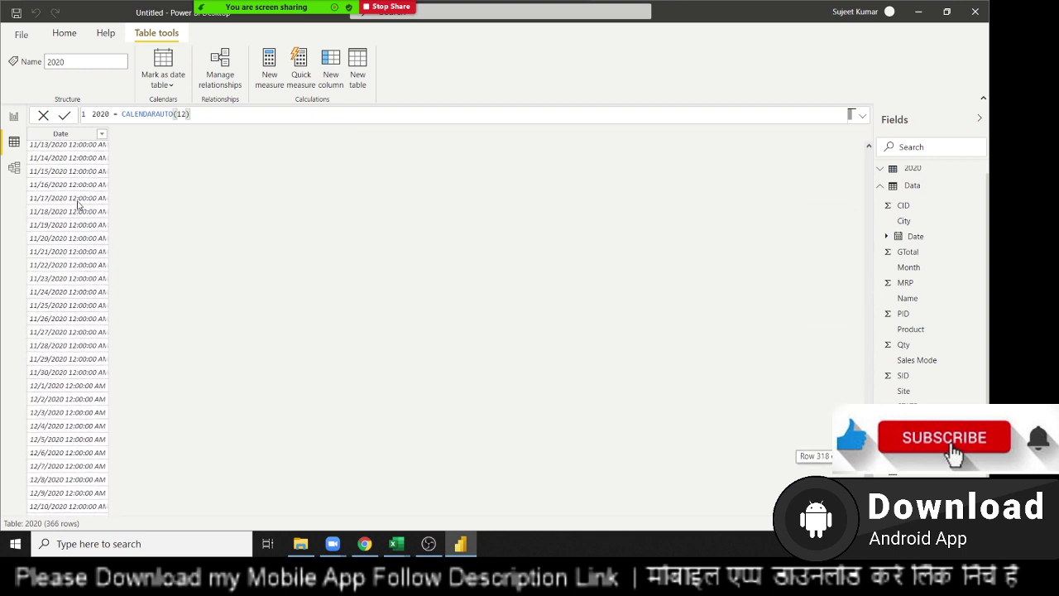
pyautogui.scroll(-10, 78, 206)
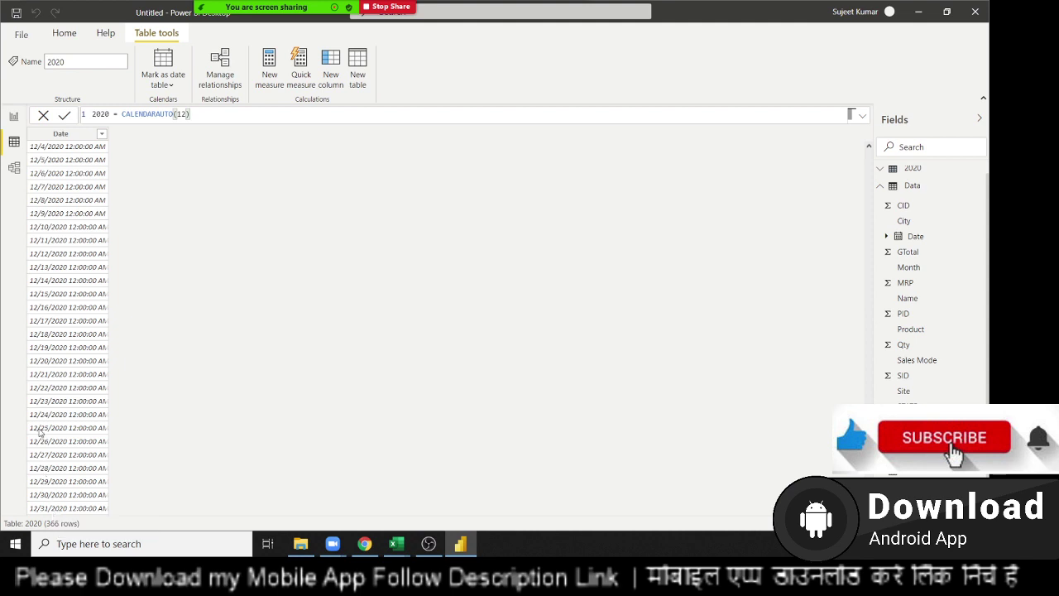
pyautogui.scroll(12, 50, 218)
pyautogui.scroll(10, 50, 218)
pyautogui.scroll(12, 49, 218)
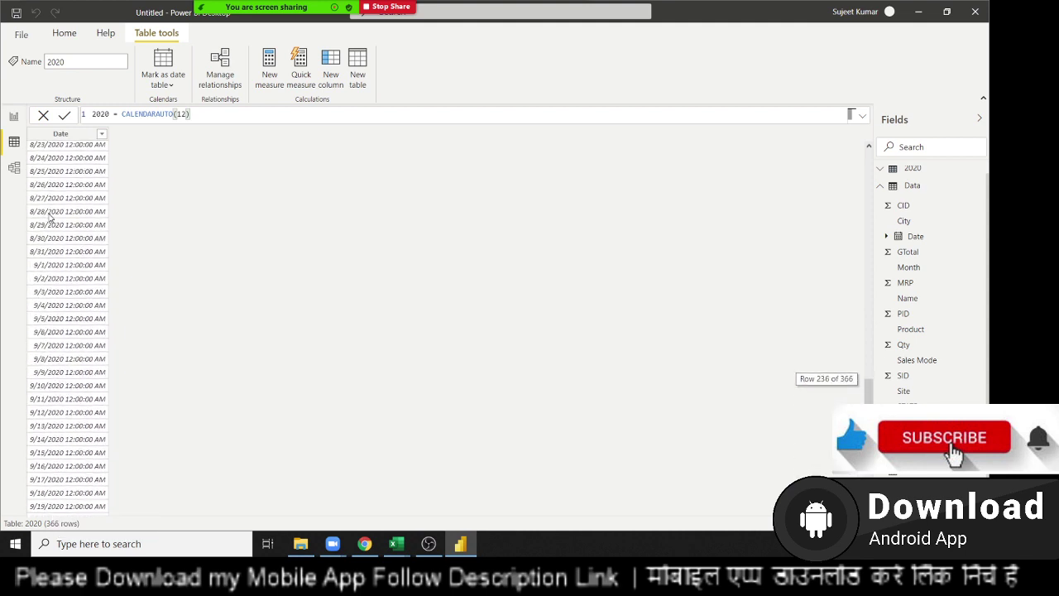
pyautogui.scroll(11, 50, 218)
pyautogui.scroll(11, 50, 218)
pyautogui.scroll(11, 50, 218)
pyautogui.scroll(12, 50, 217)
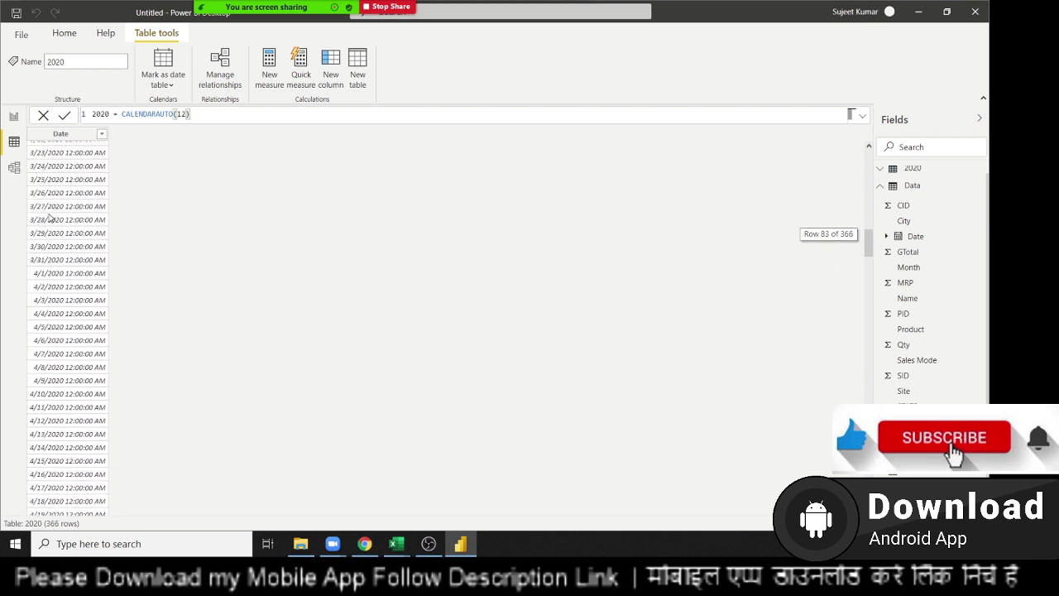
pyautogui.scroll(11, 50, 218)
pyautogui.scroll(8, 49, 218)
pyautogui.scroll(8, 49, 218)
pyautogui.scroll(1, 49, 218)
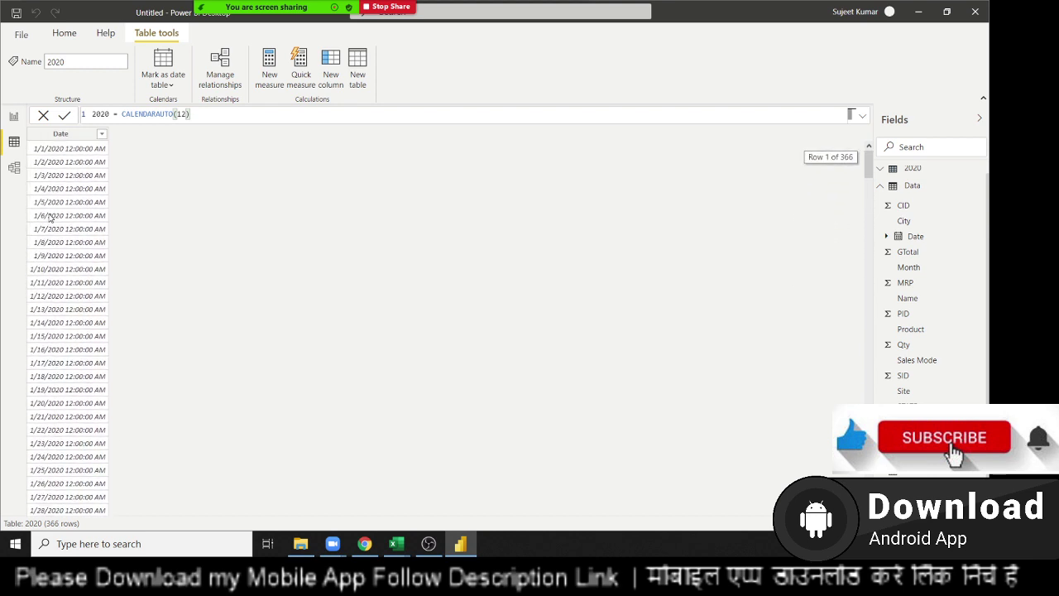